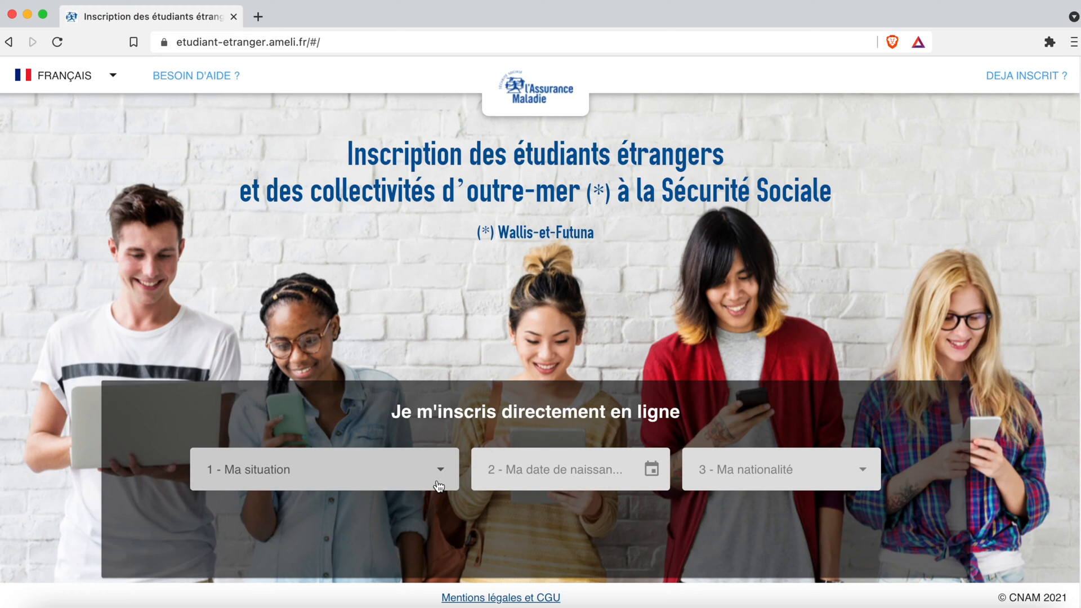
Step: Set the situation to "Etudiant sans activité professionnelle" and enter the date of birth
scroll(445, 400, down, 3)
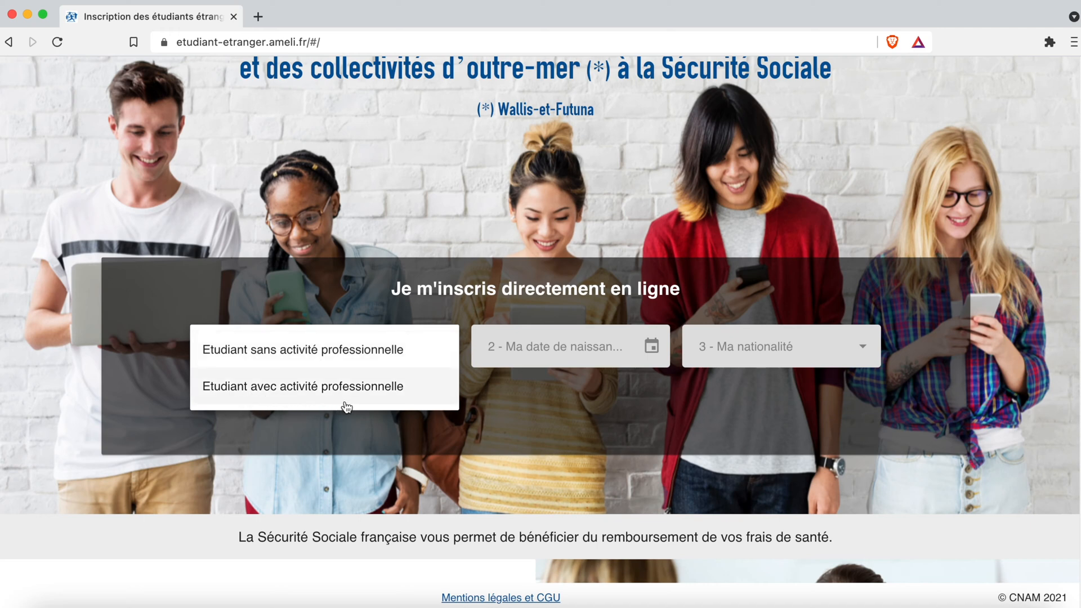
click(357, 360)
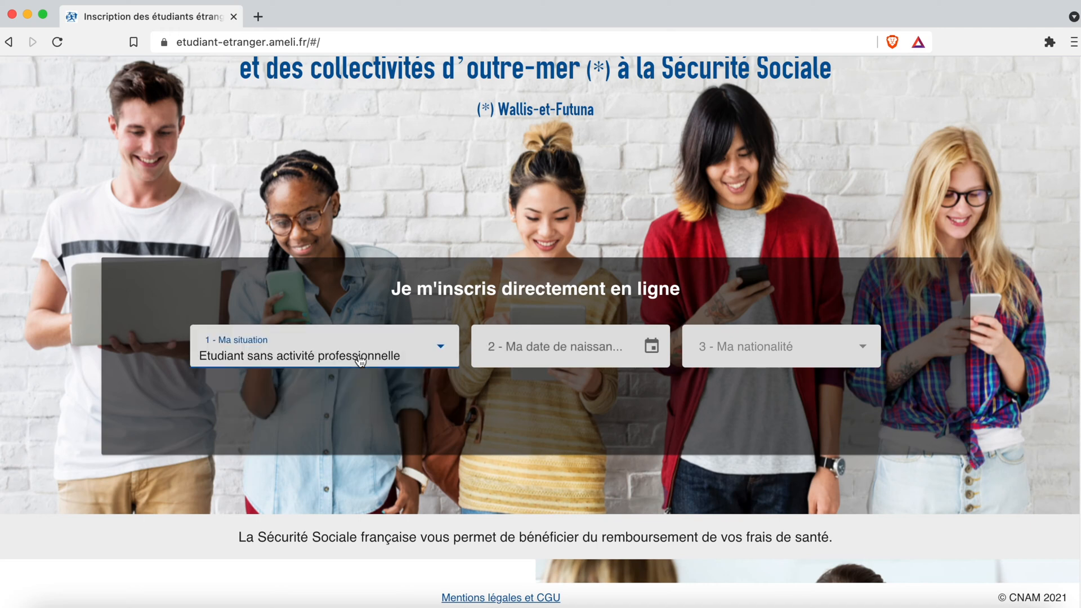
click(541, 346)
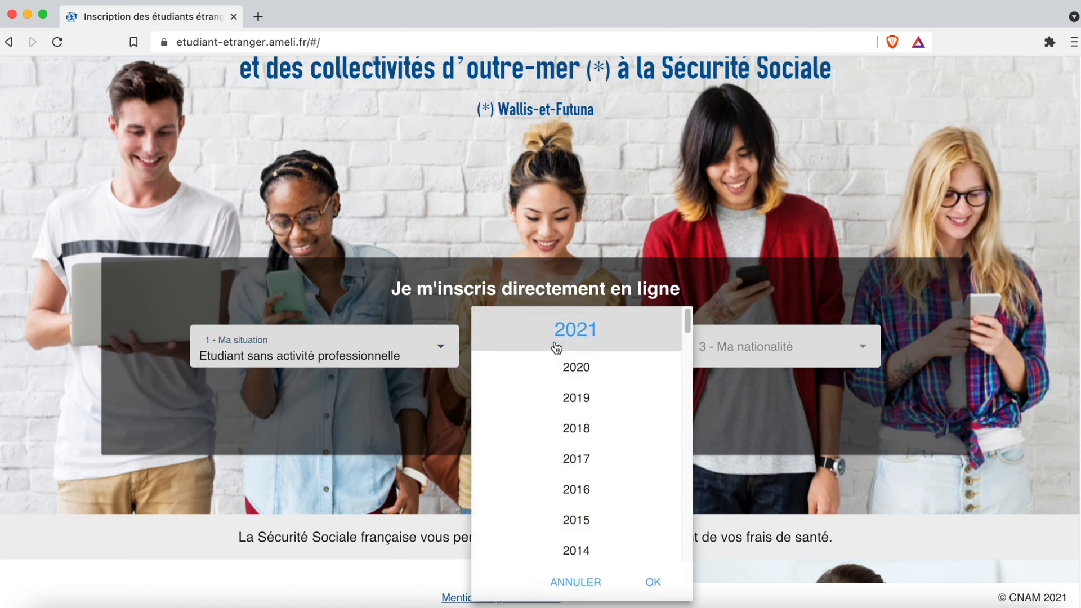
scroll(597, 451, down, 5)
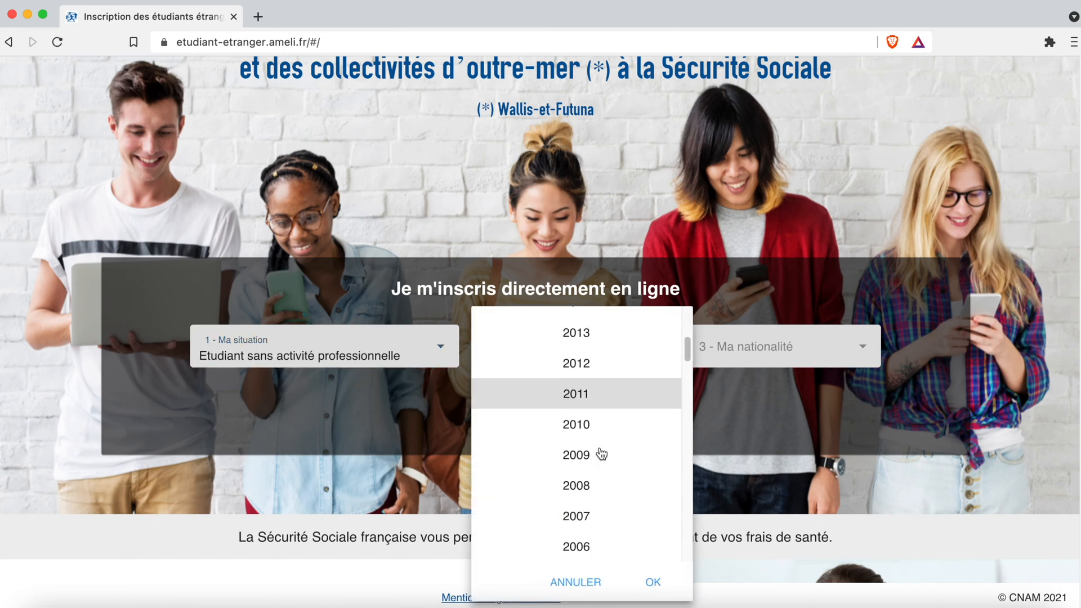
scroll(594, 482, down, 2)
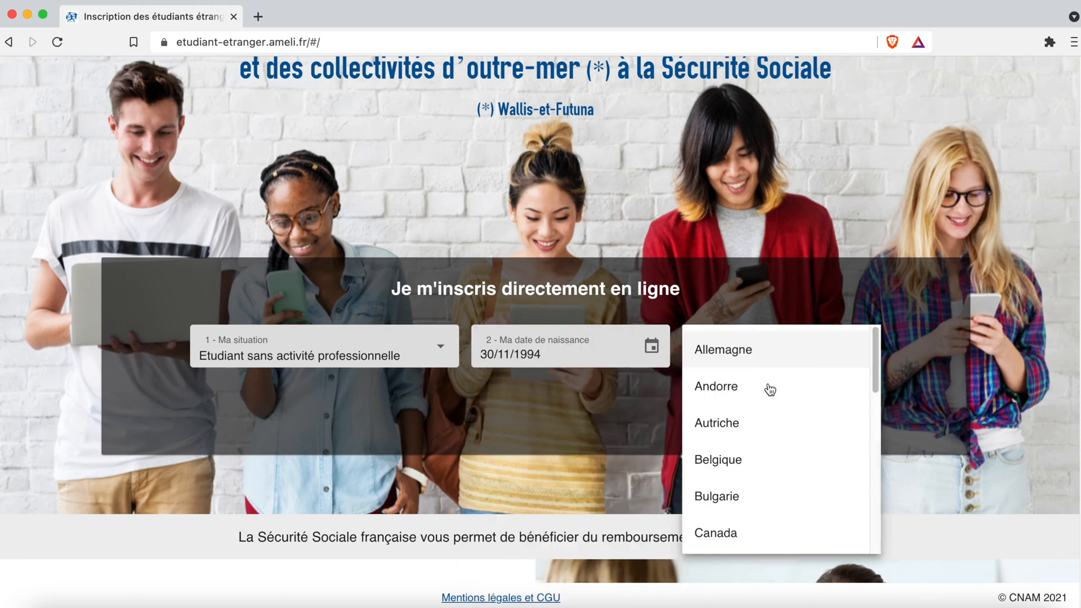
Step: Choose "Autre Pays" as the nationality and continue to the list of required documents
scroll(789, 431, down, 10)
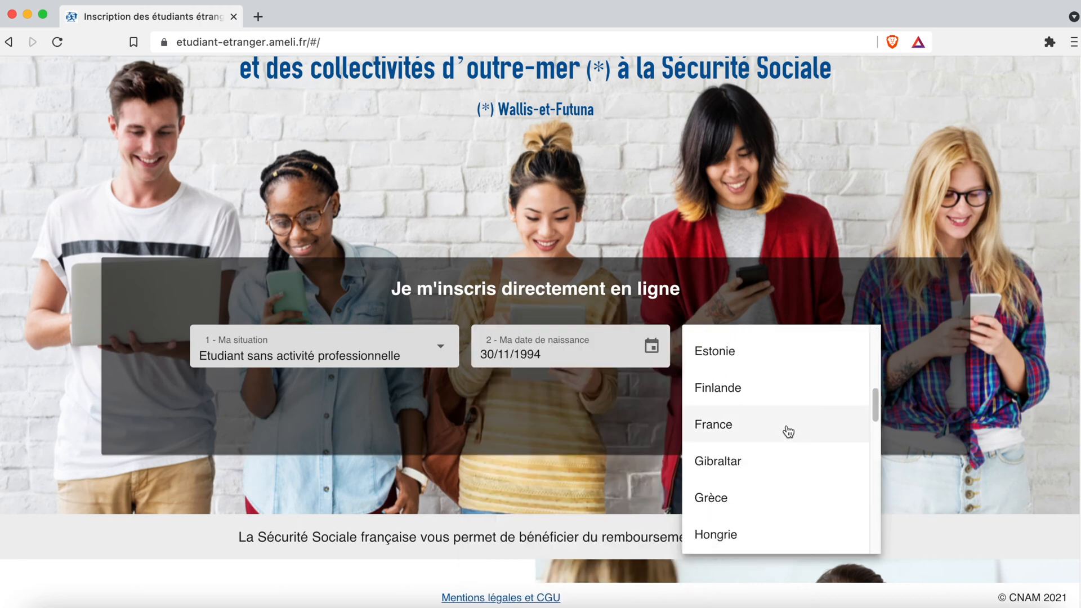
scroll(789, 442, down, 10)
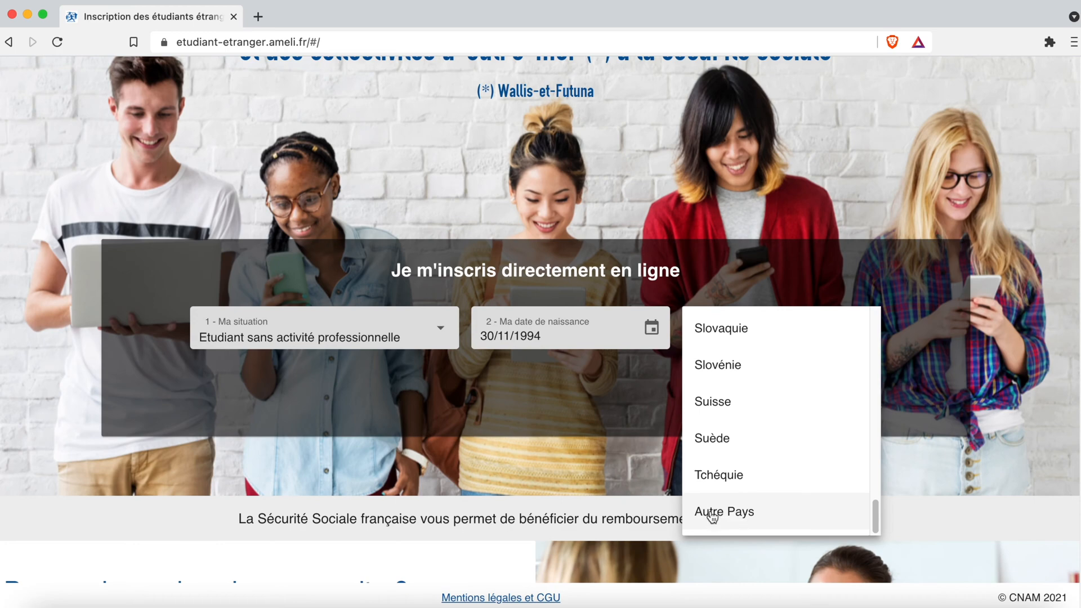
click(749, 523)
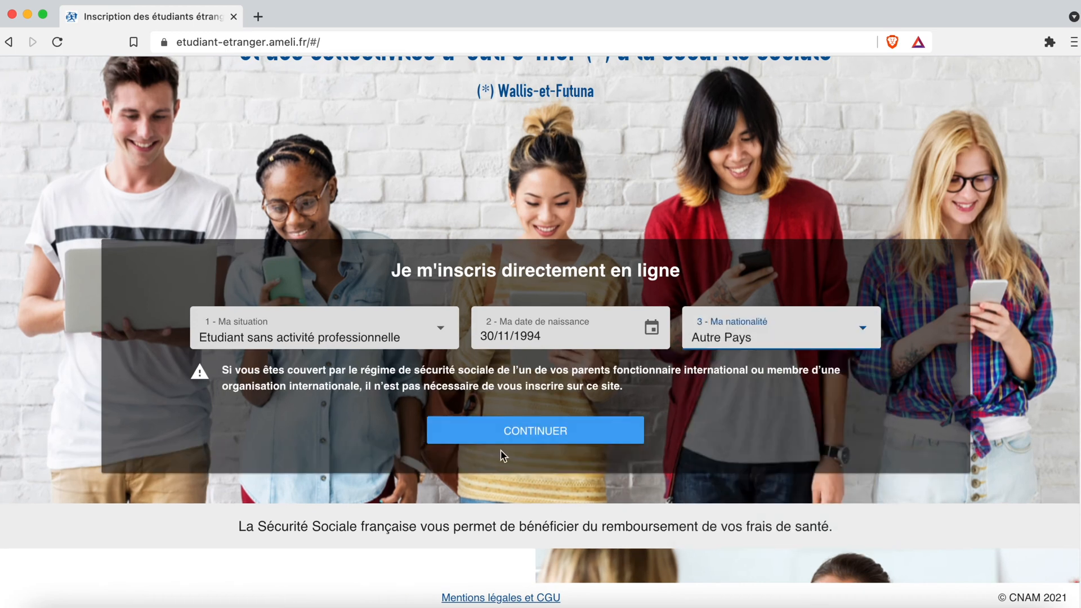
click(549, 439)
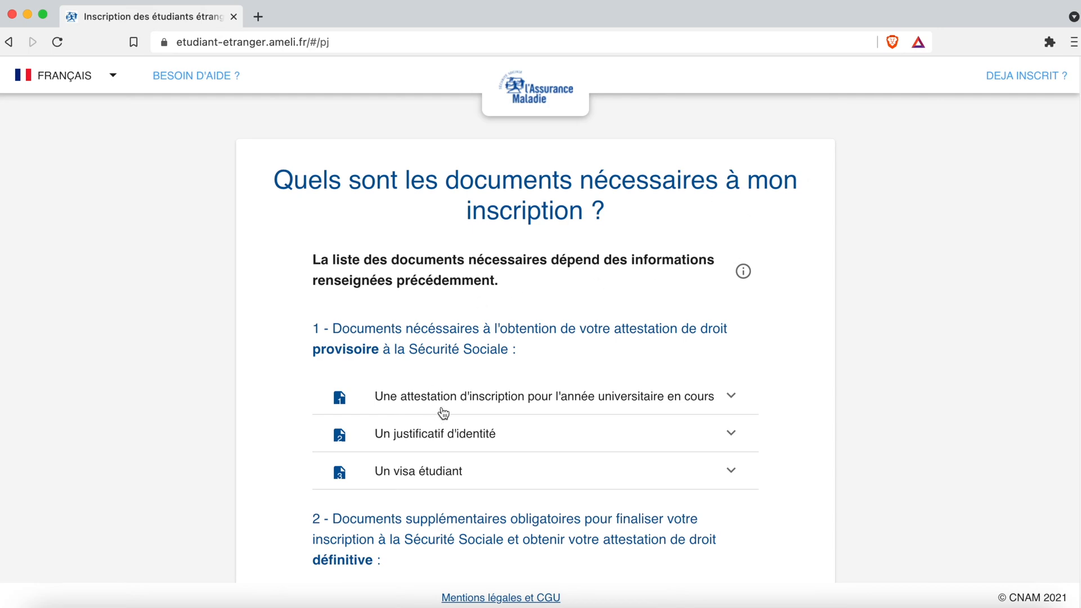
Step: Review the required documents, confirm possession of those needed for the provisional certificate, and continue to the identification form
scroll(499, 396, down, 2)
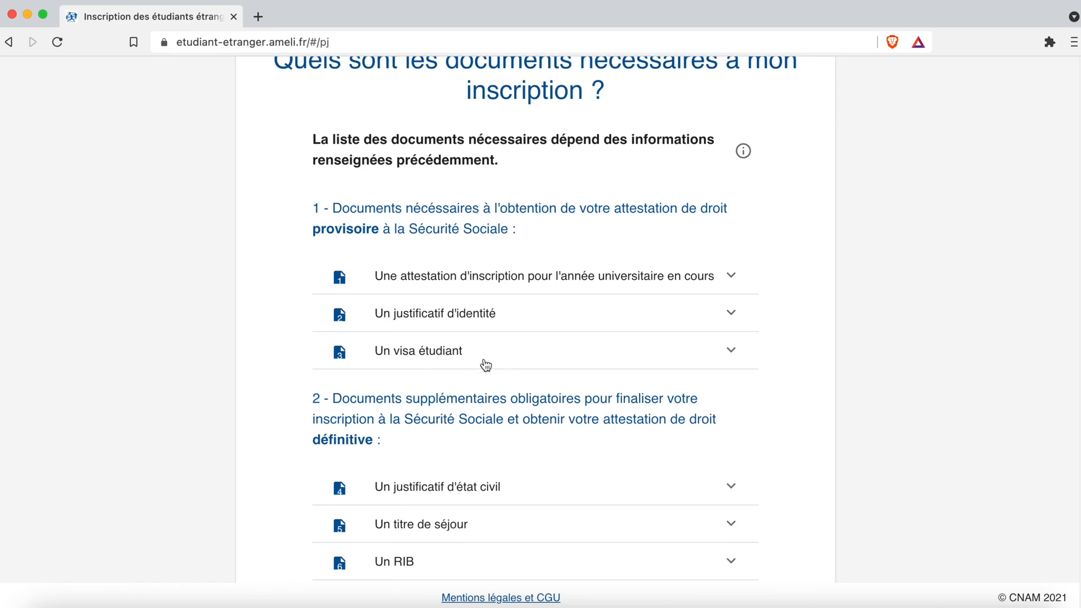
scroll(455, 420, down, 2)
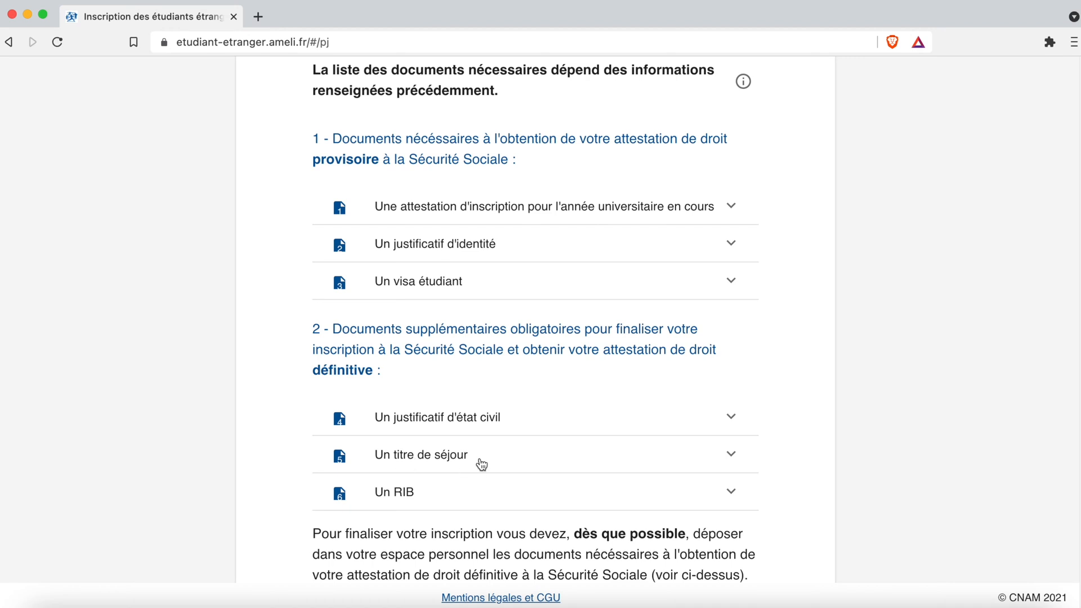
scroll(507, 473, down, 3)
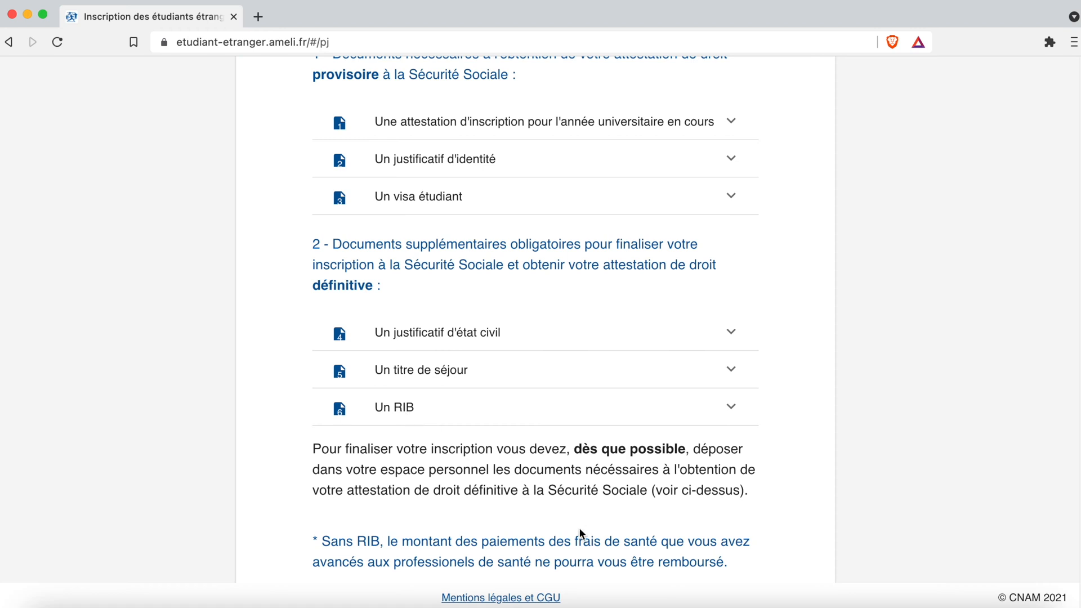
scroll(587, 554, down, 3)
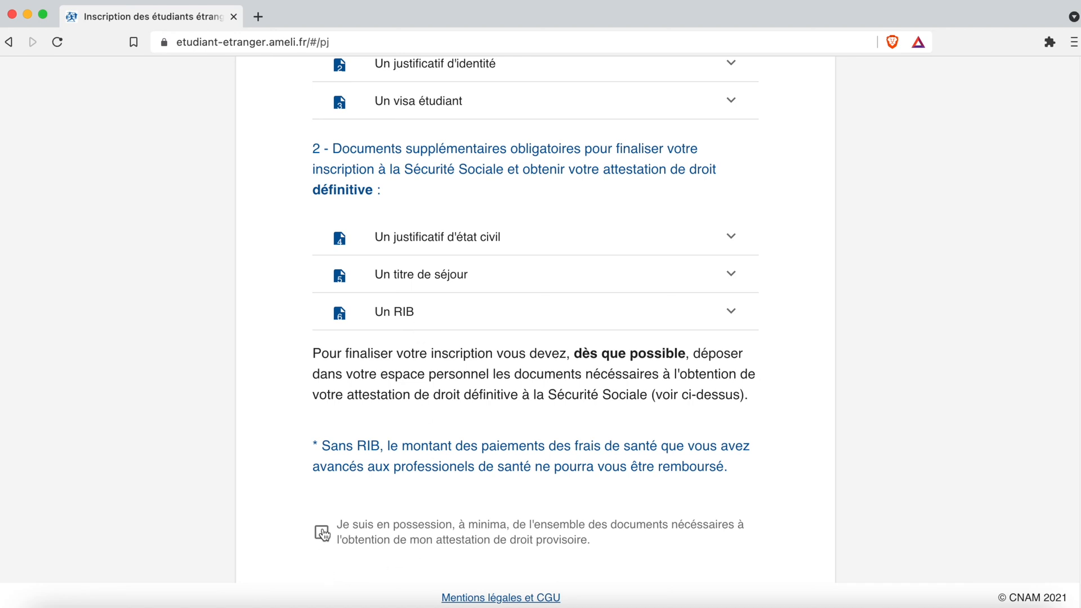
click(321, 531)
scroll(427, 468, down, 3)
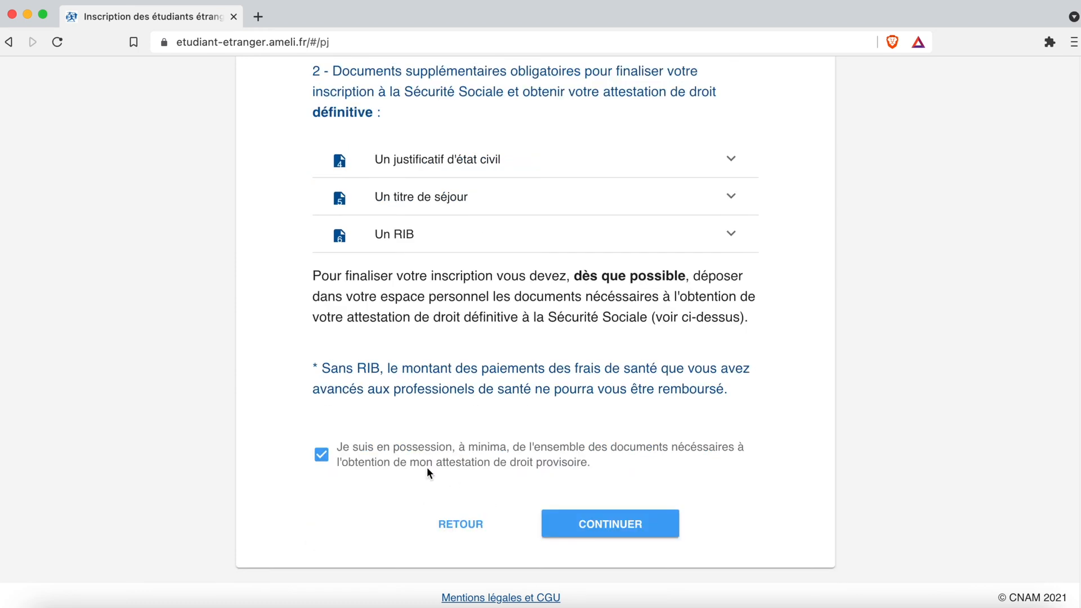
click(629, 530)
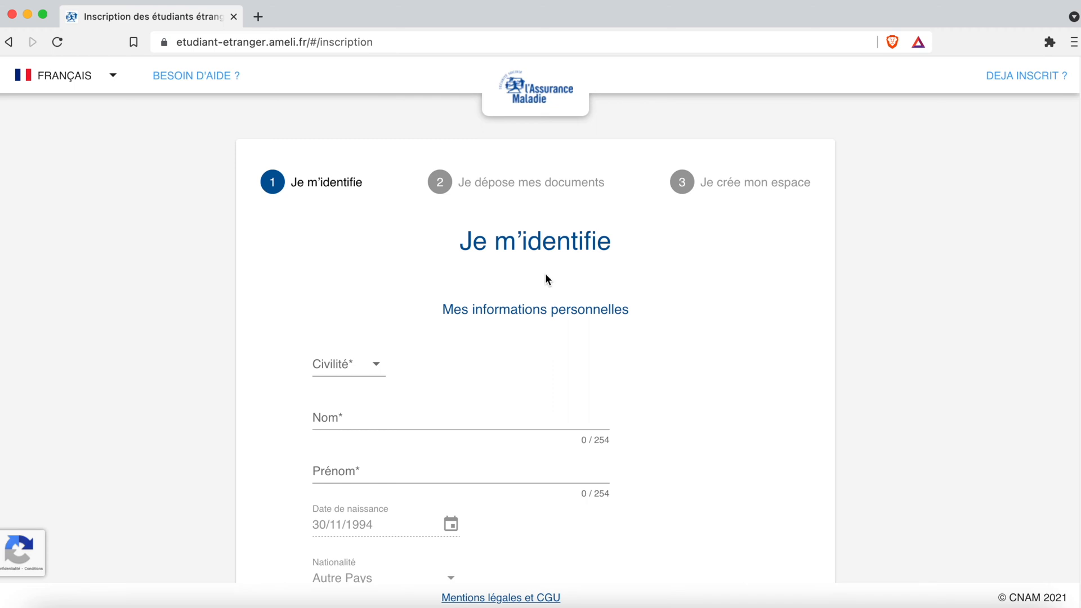
Step: Set the Civilité to "M." in the personal information section
scroll(604, 376, down, 5)
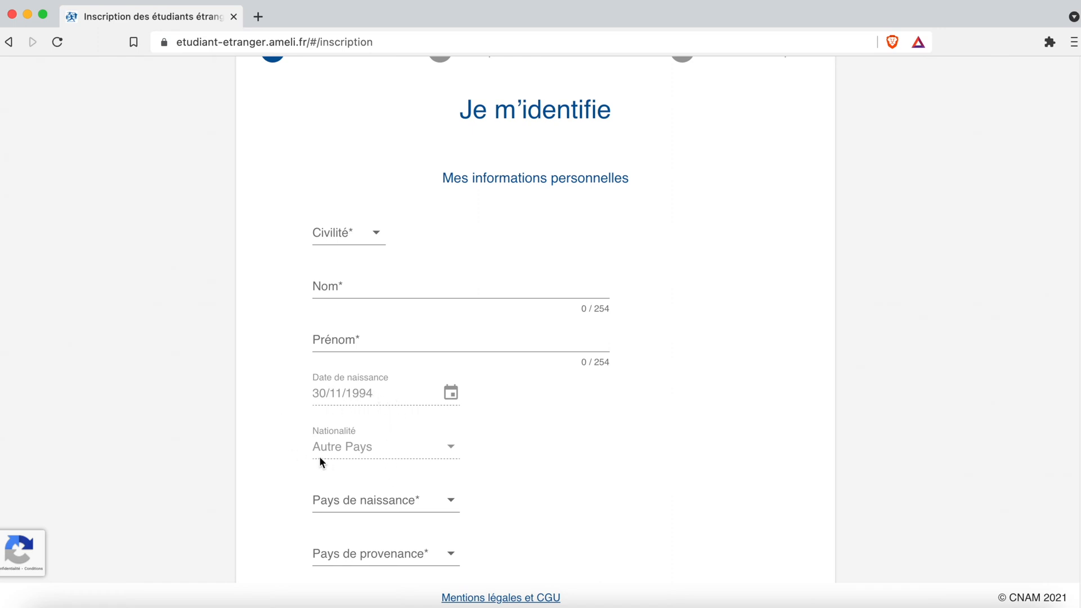
click(355, 234)
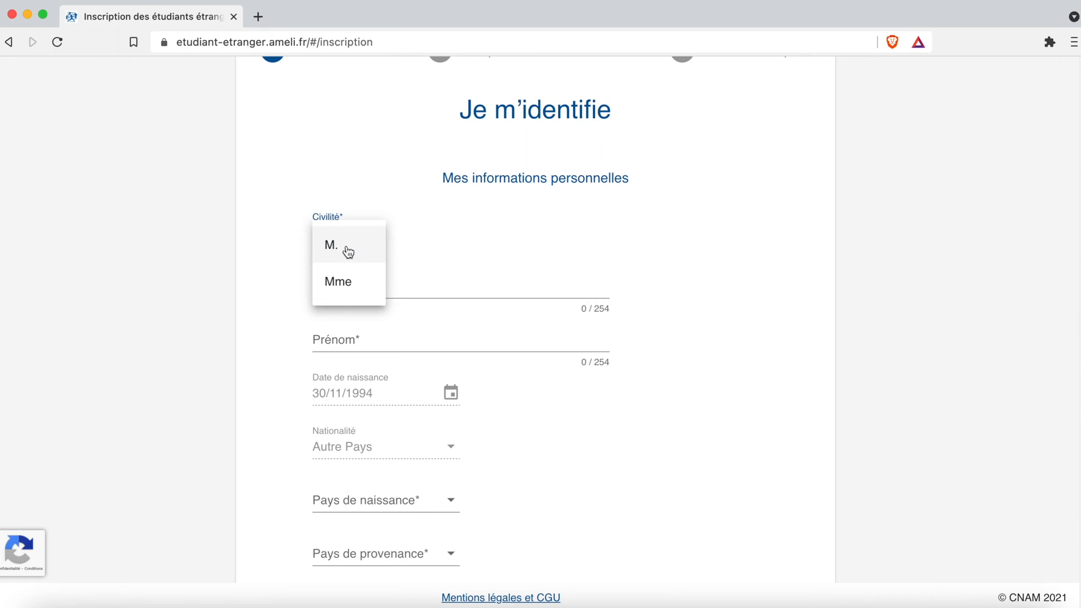
click(348, 251)
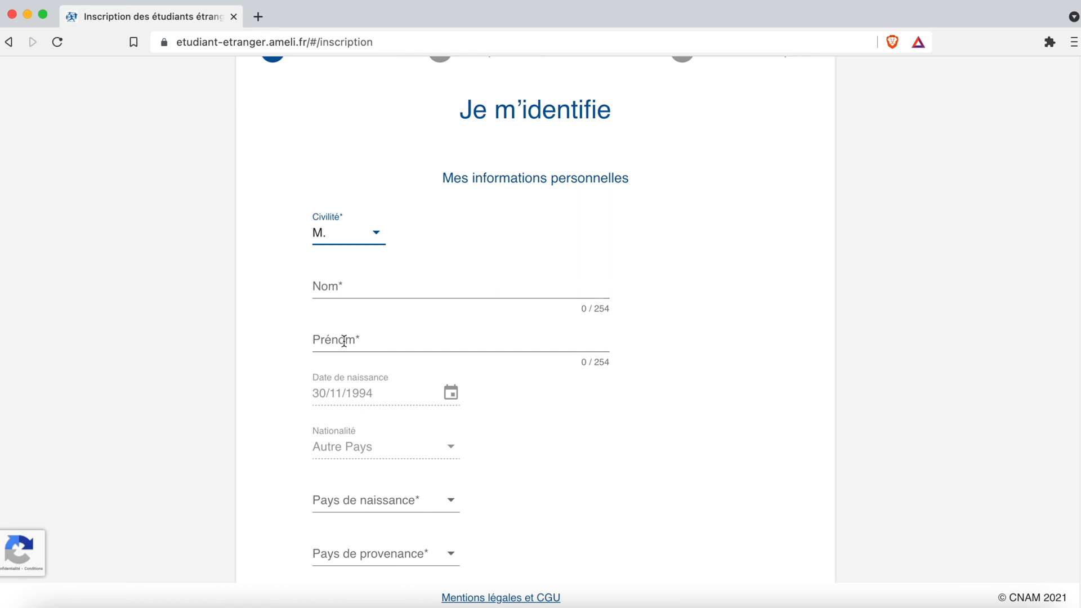
Step: Find the country of birth by filtering for "cam" and select Cameroun
scroll(432, 454, down, 1)
click(432, 454)
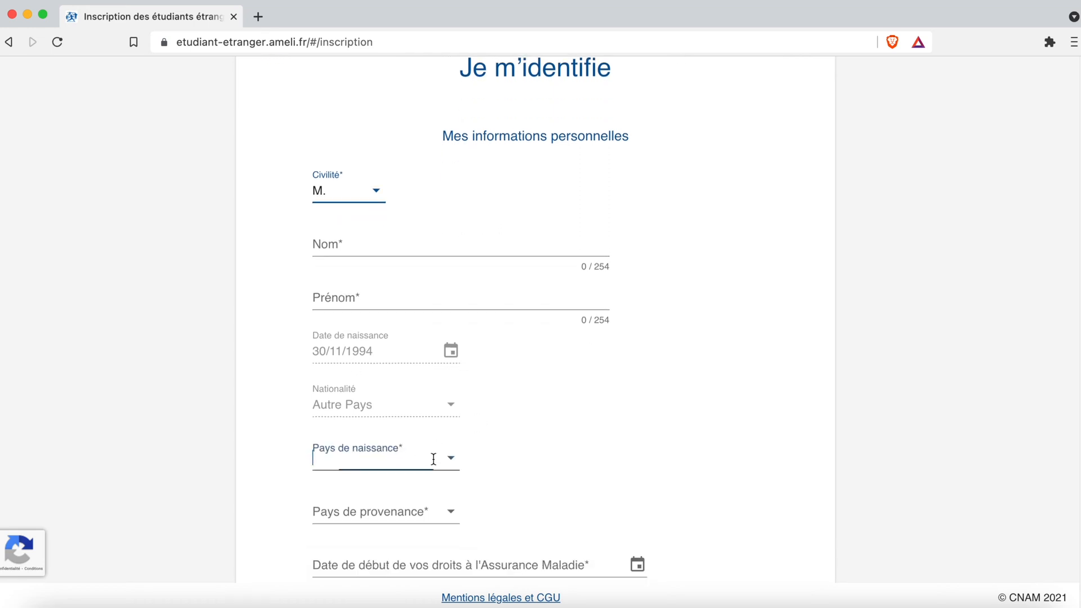
drag(454, 266, 464, 425)
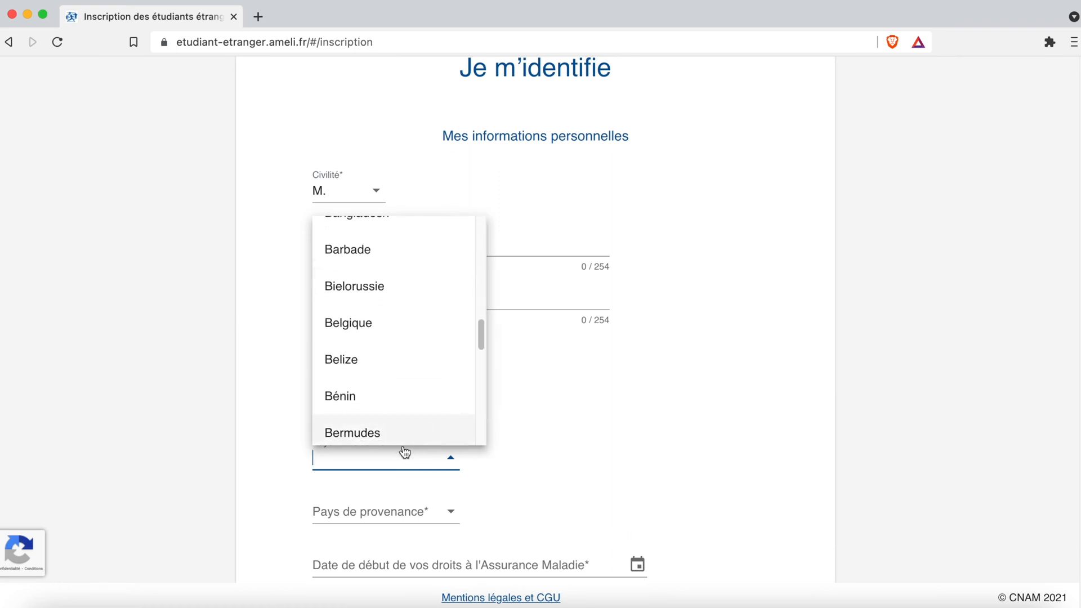
text(c)
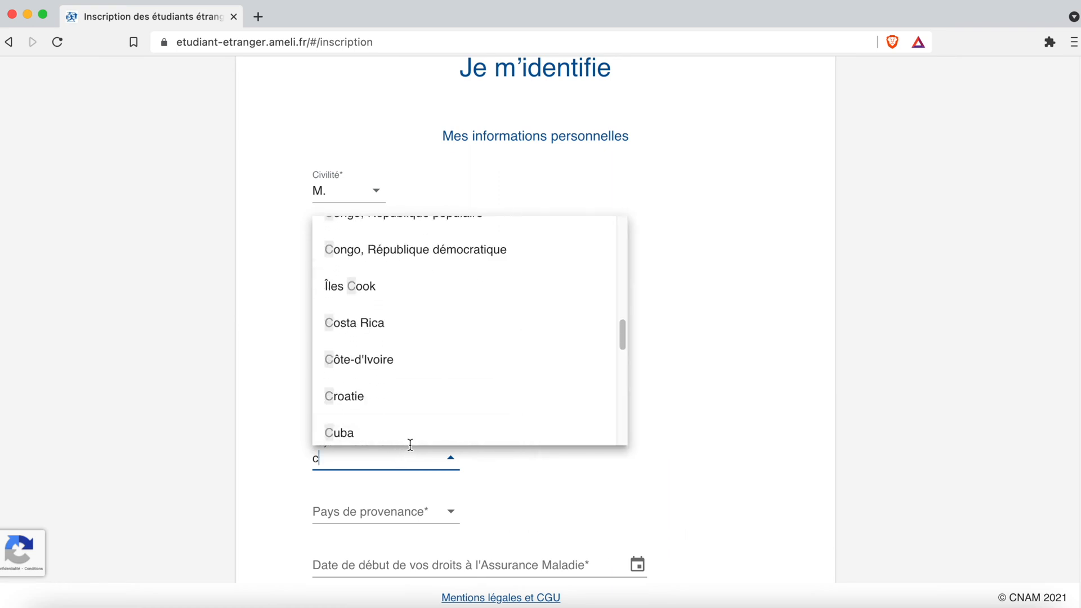
text(a)
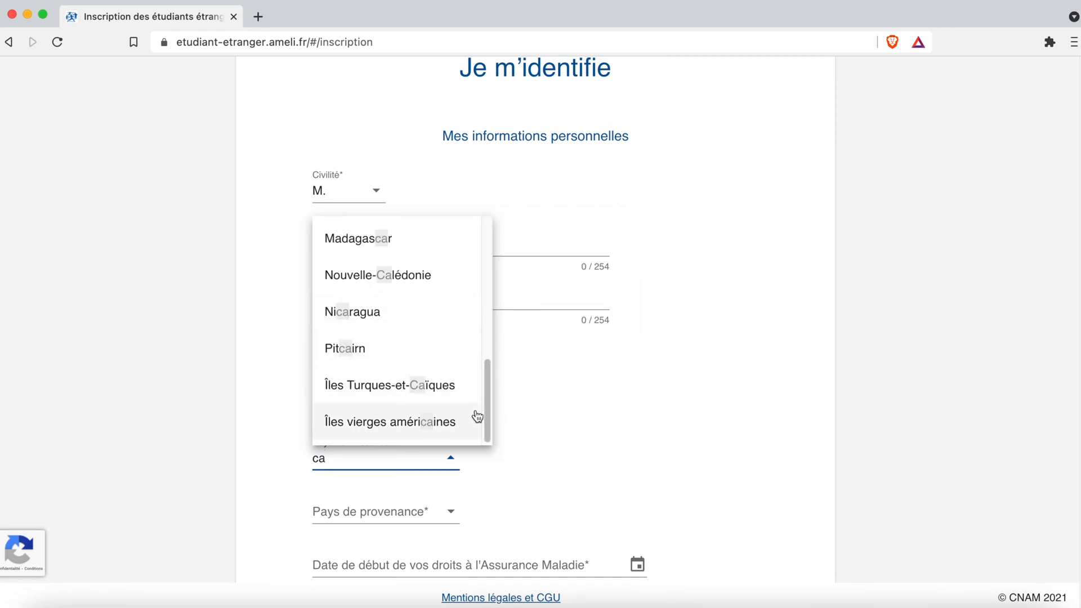
text(m)
click(355, 541)
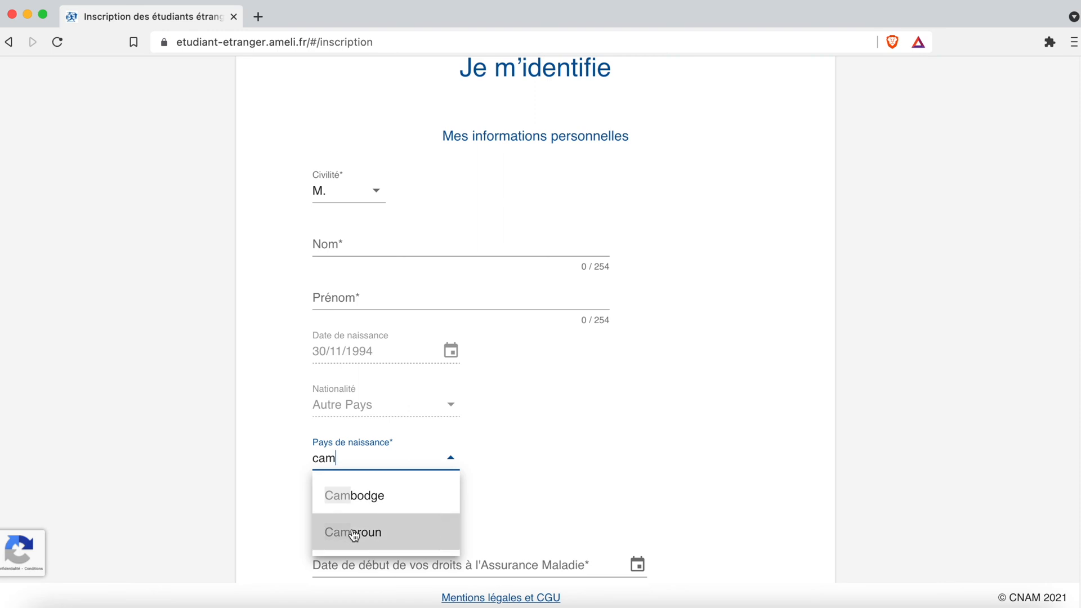
Step: Filter the Pays de provenance options for "cam" and select Cameroun
click(369, 510)
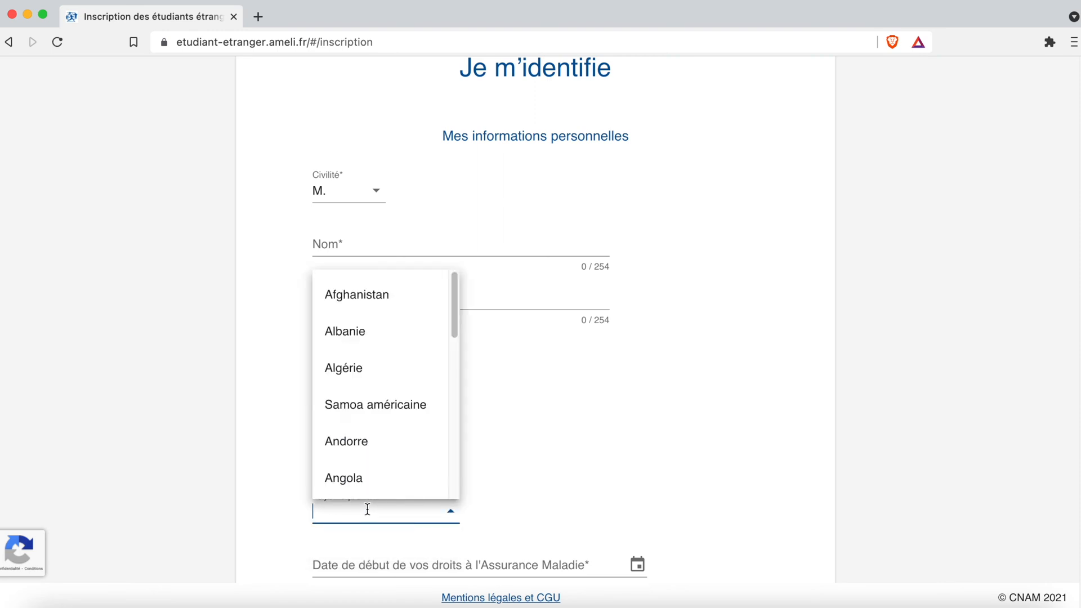
text(cam)
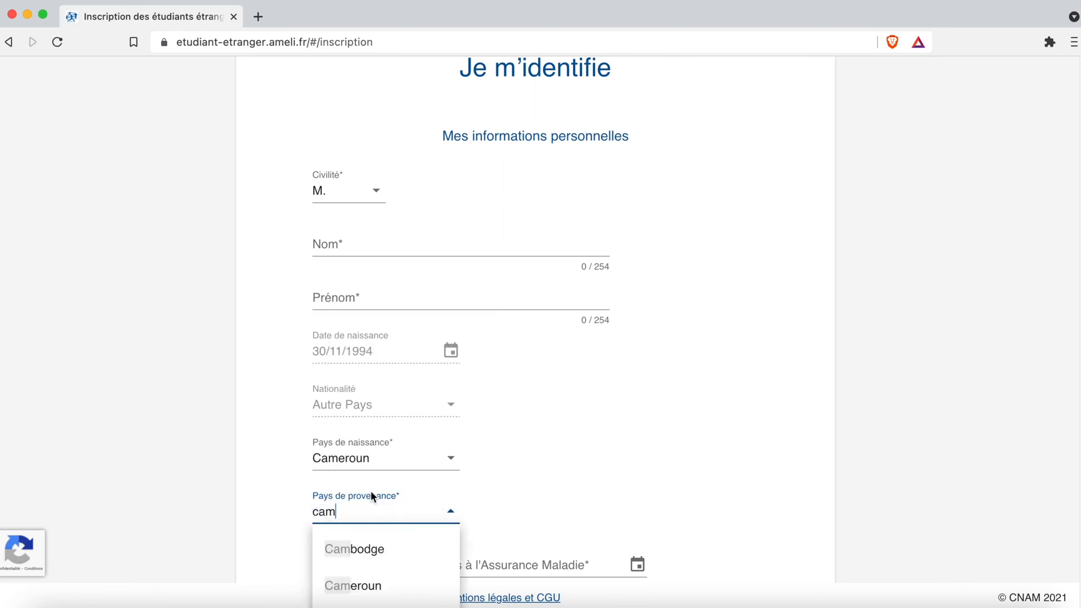
click(356, 583)
Step: Set the Date de début de vos droits à l'Assurance Maladie to 01/11/2021
scroll(531, 515, down, 3)
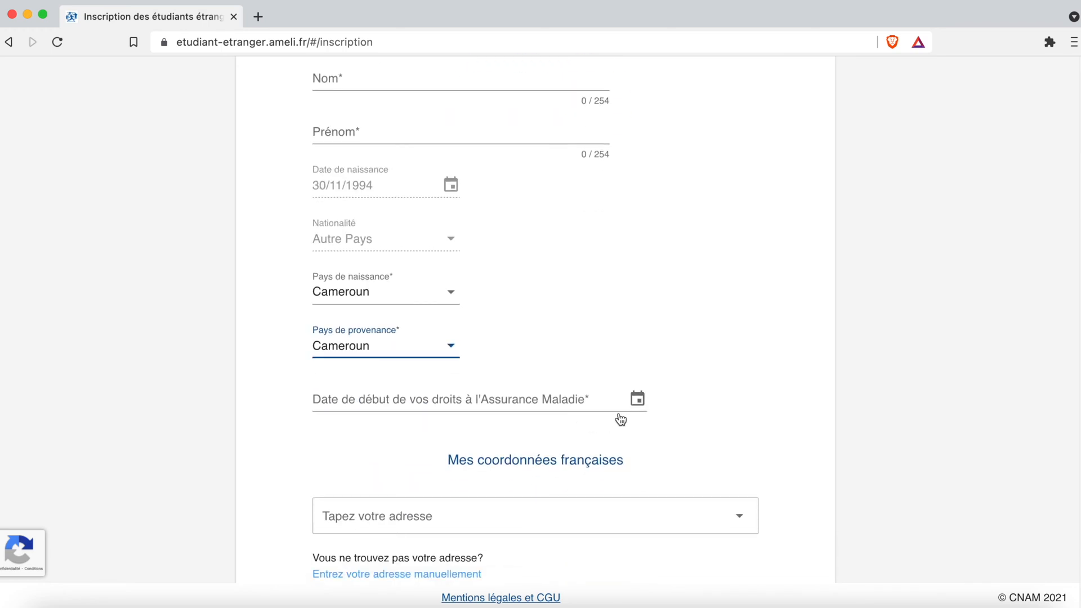
click(637, 399)
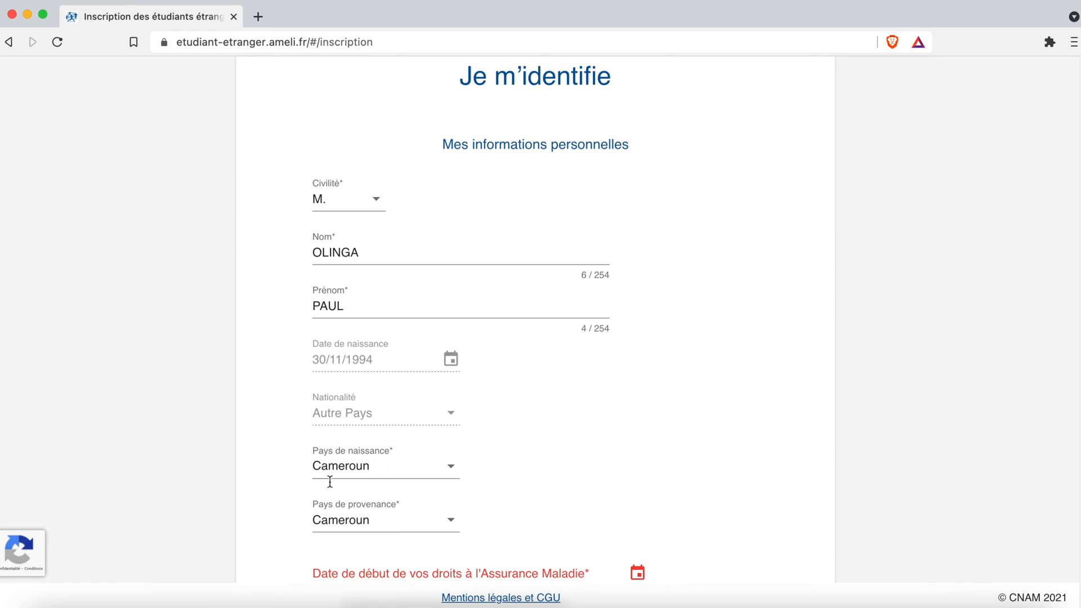
scroll(414, 487, up, 2)
scroll(403, 480, down, 4)
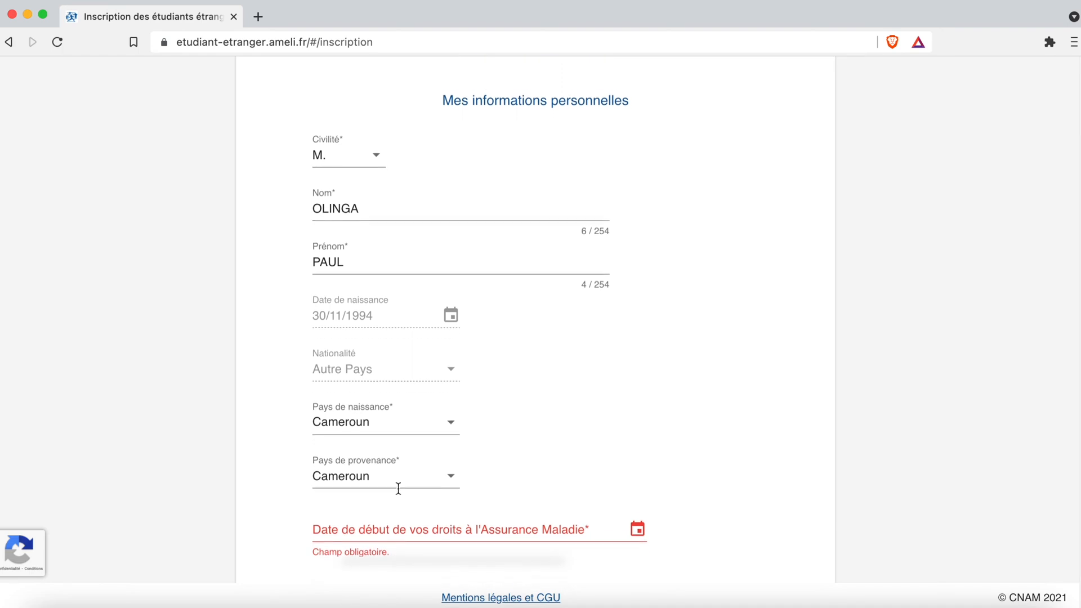
scroll(398, 489, down, 1)
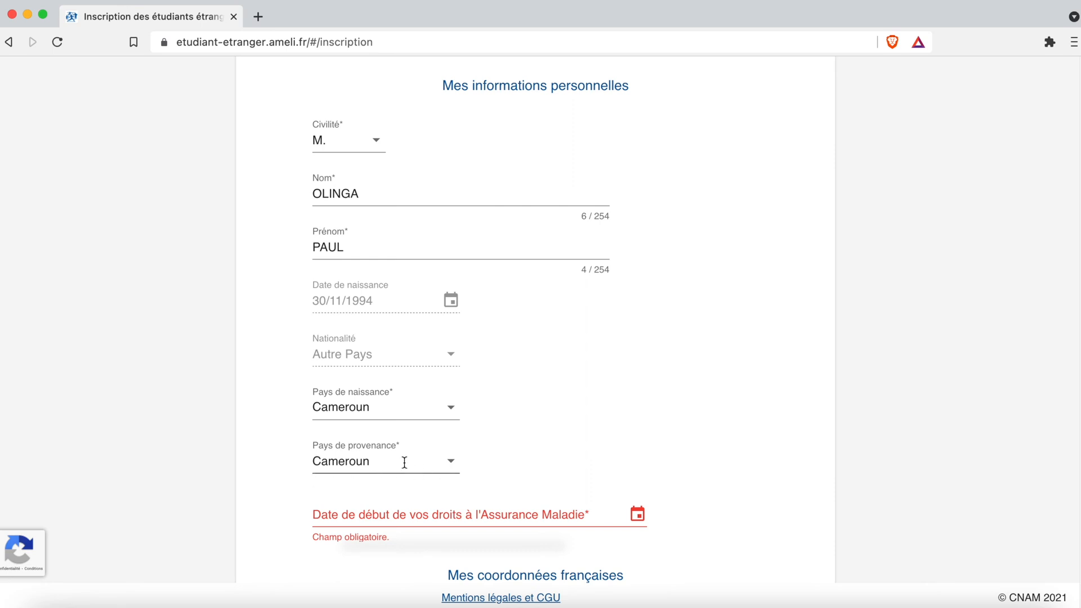
scroll(435, 472, down, 2)
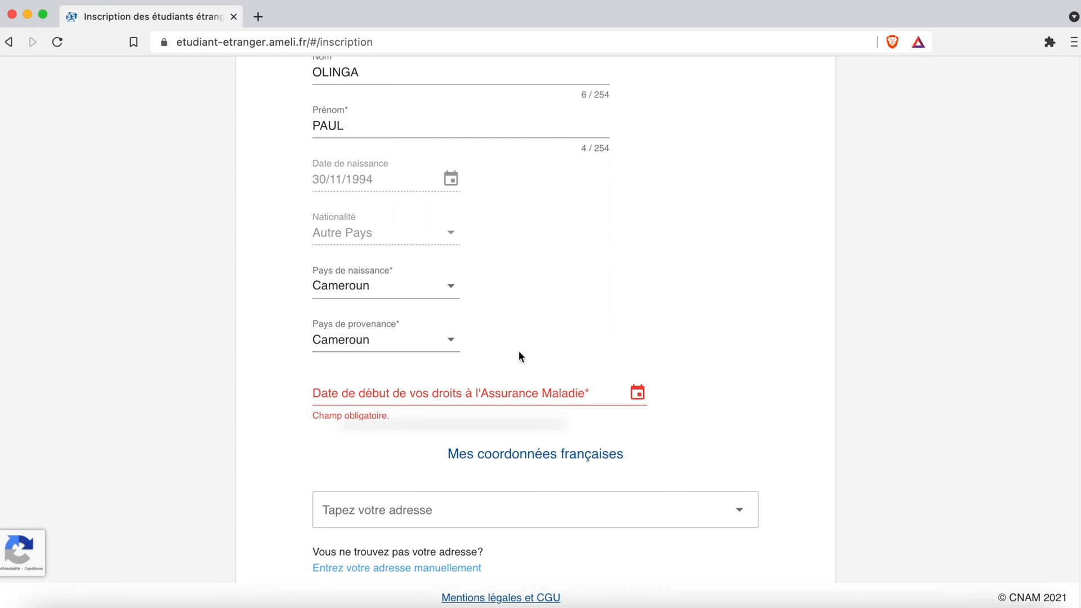
click(639, 394)
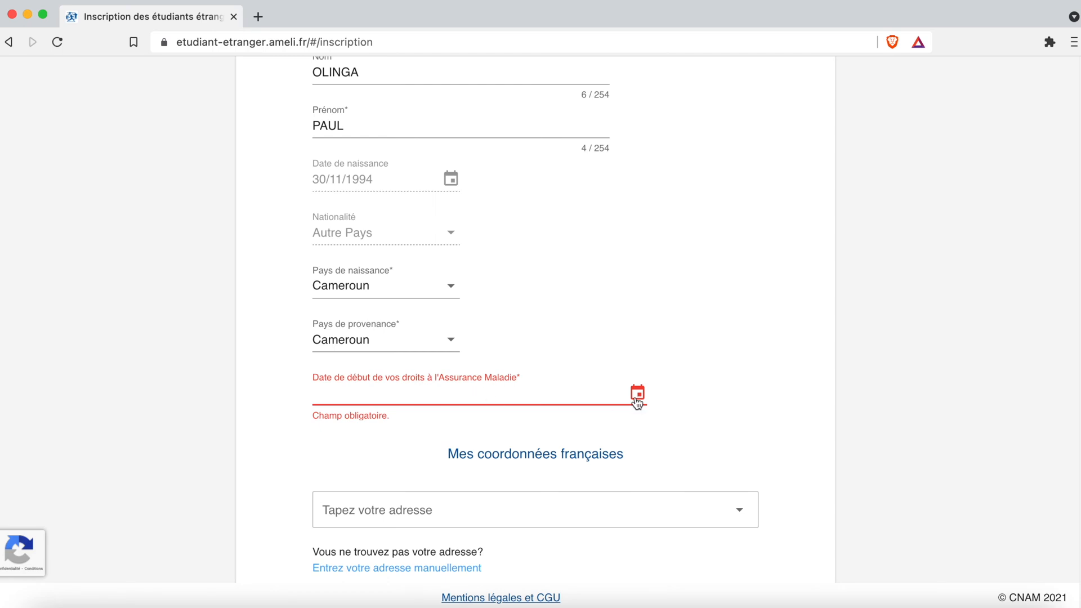
triple_click(475, 413)
click(473, 398)
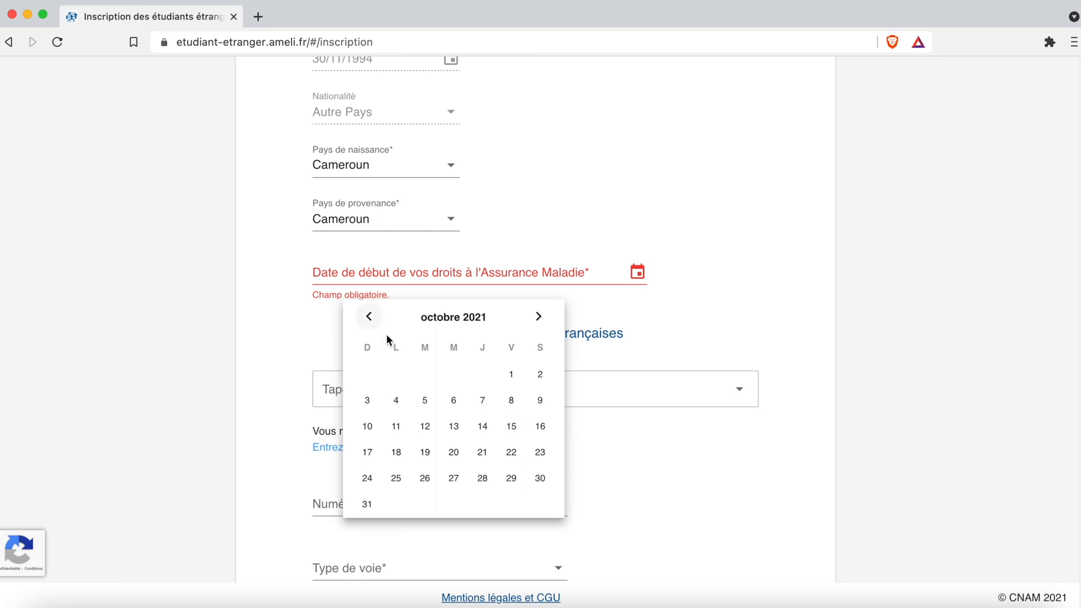
click(369, 317)
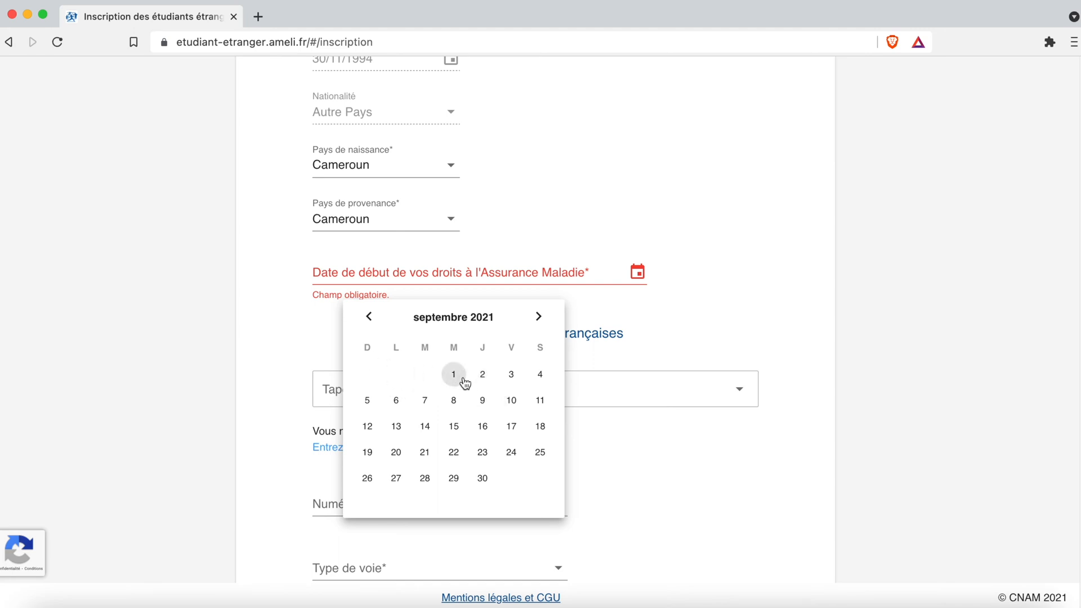
click(530, 321)
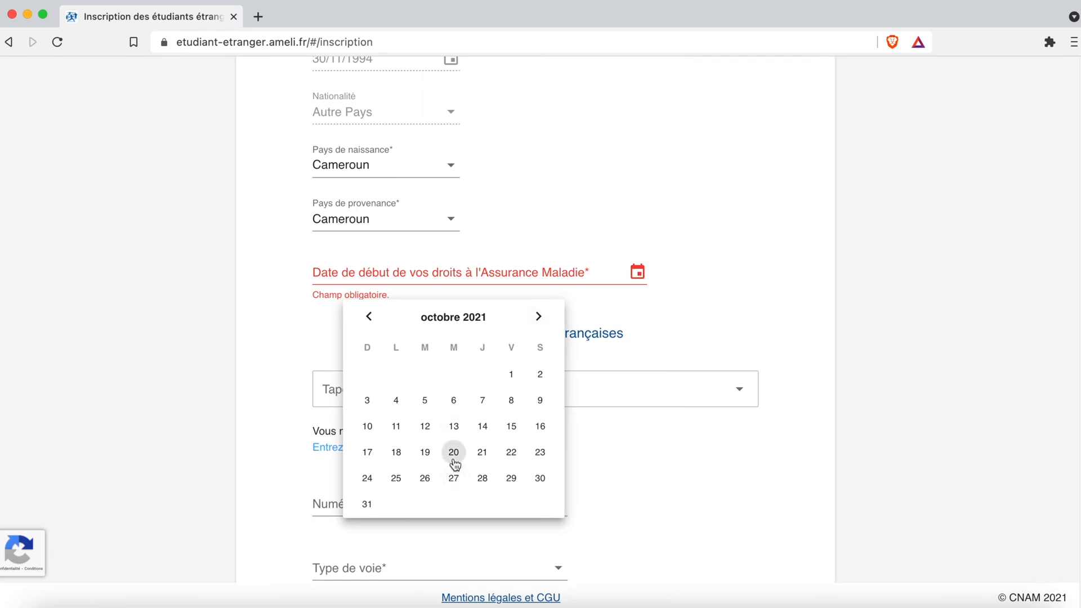
click(537, 320)
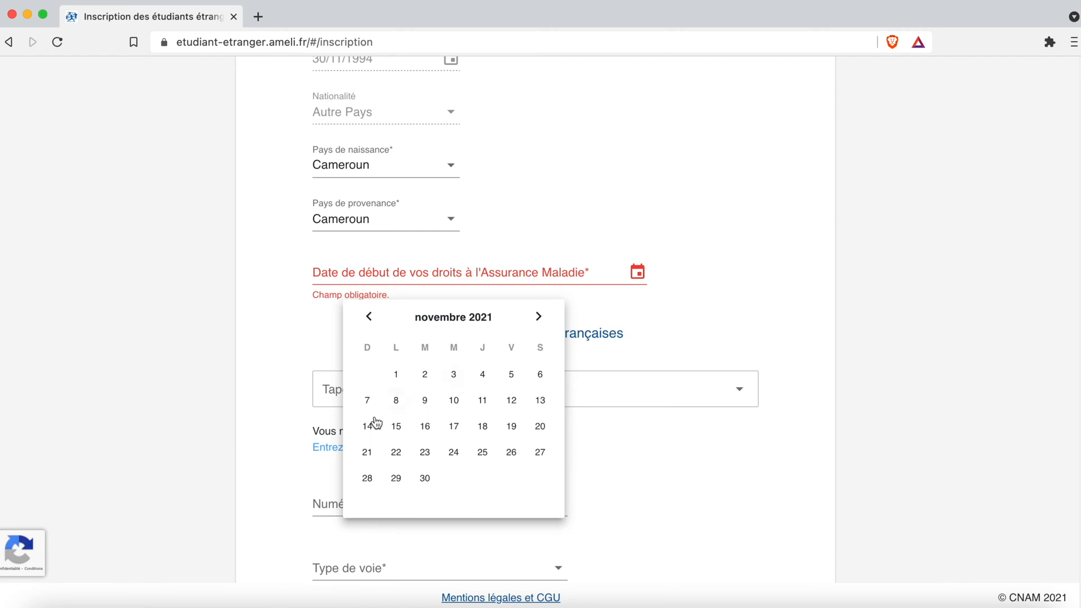
click(397, 375)
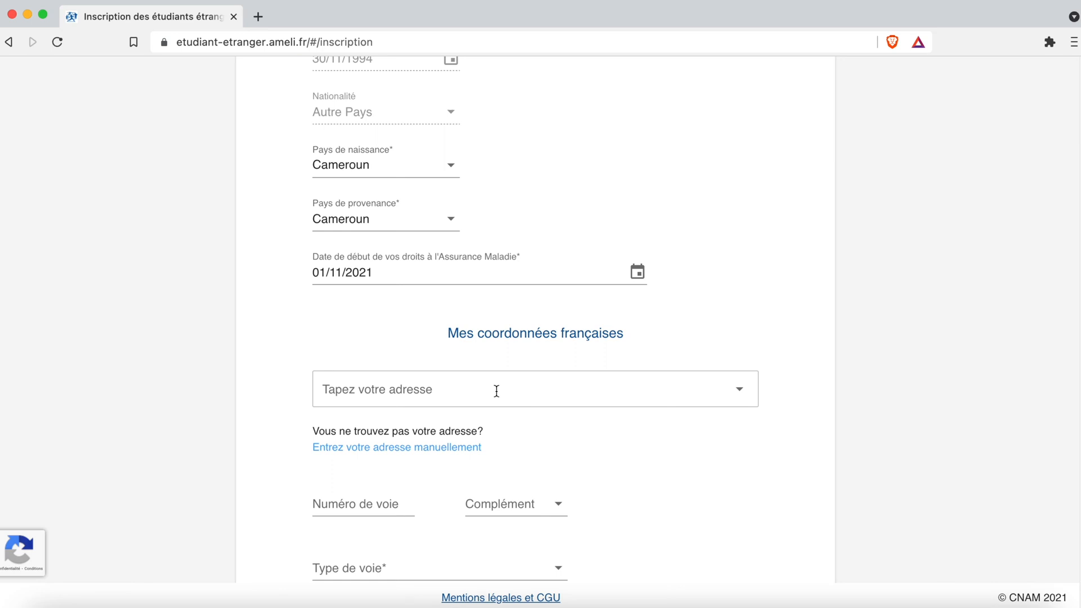
Step: Check the French address and contact details, and continue from the identification form to the document deposit stage
scroll(500, 488, down, 5)
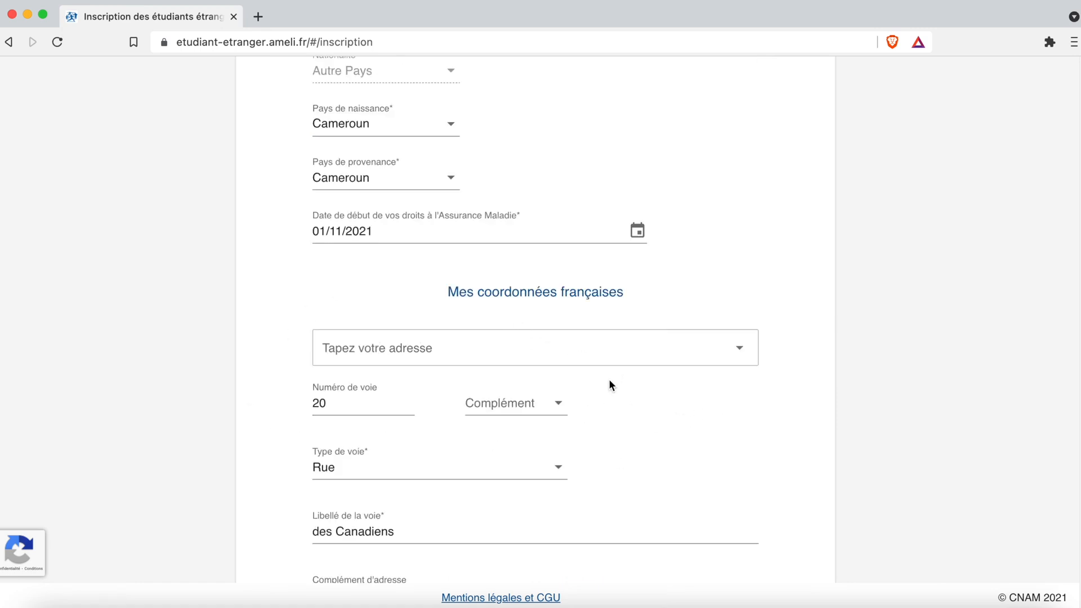
scroll(608, 381, up, 1)
scroll(603, 362, down, 4)
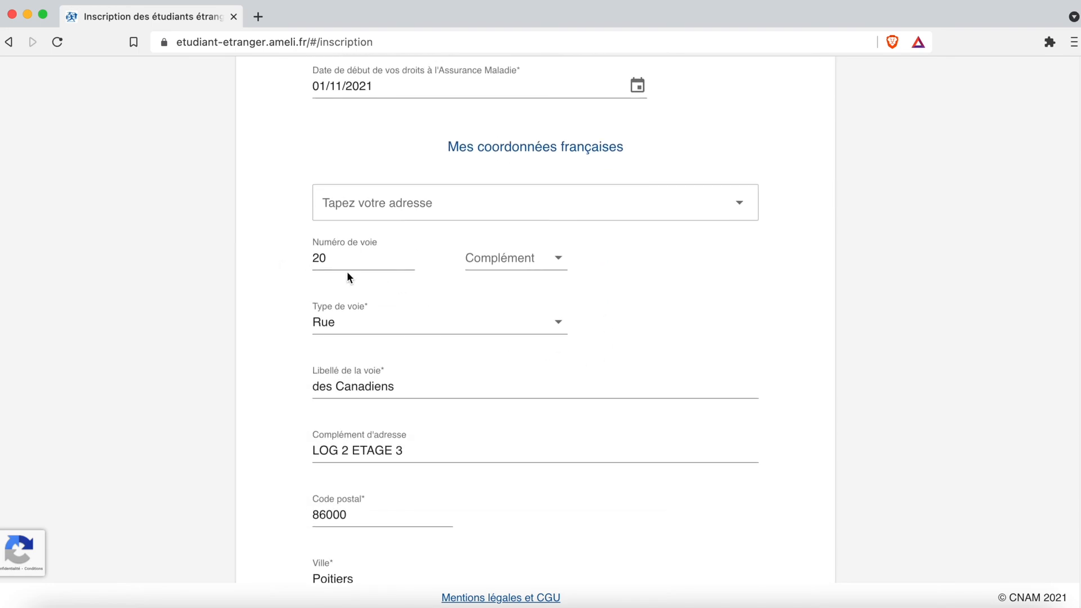
scroll(283, 435, down, 1)
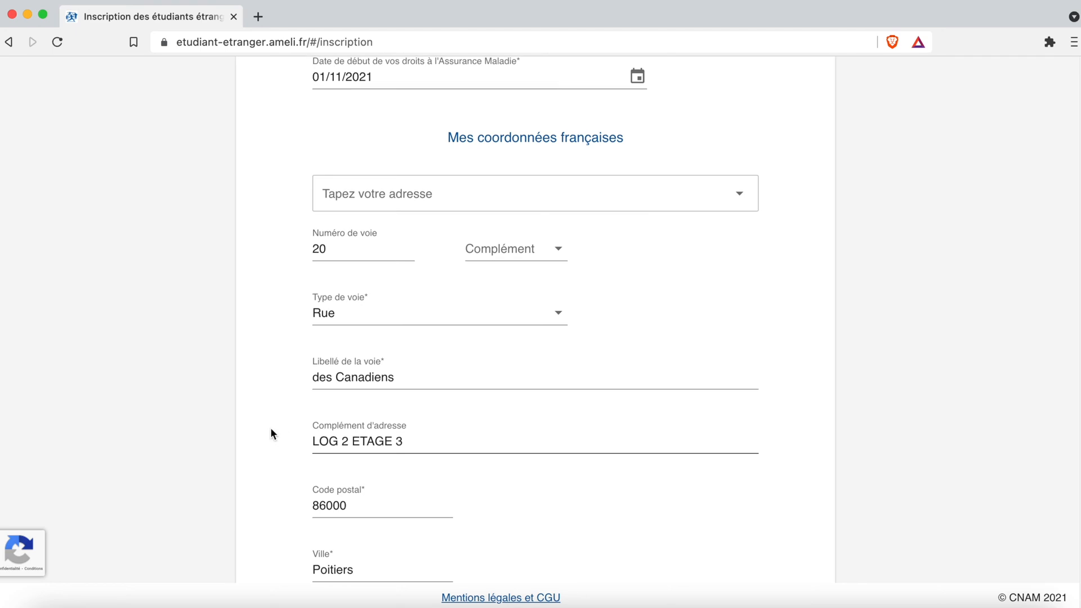
scroll(462, 489, down, 4)
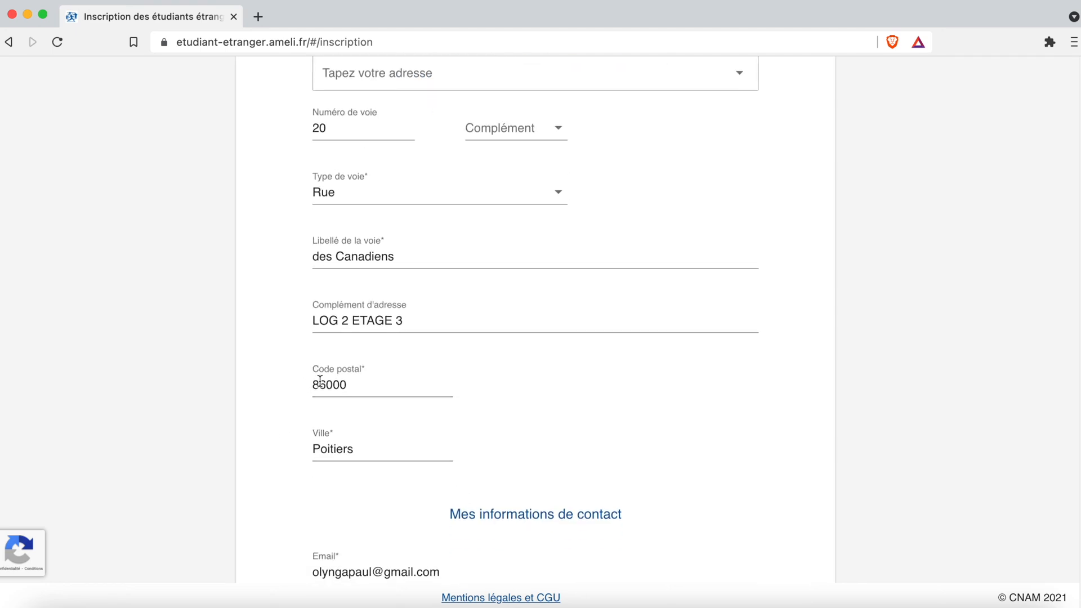
scroll(538, 479, down, 8)
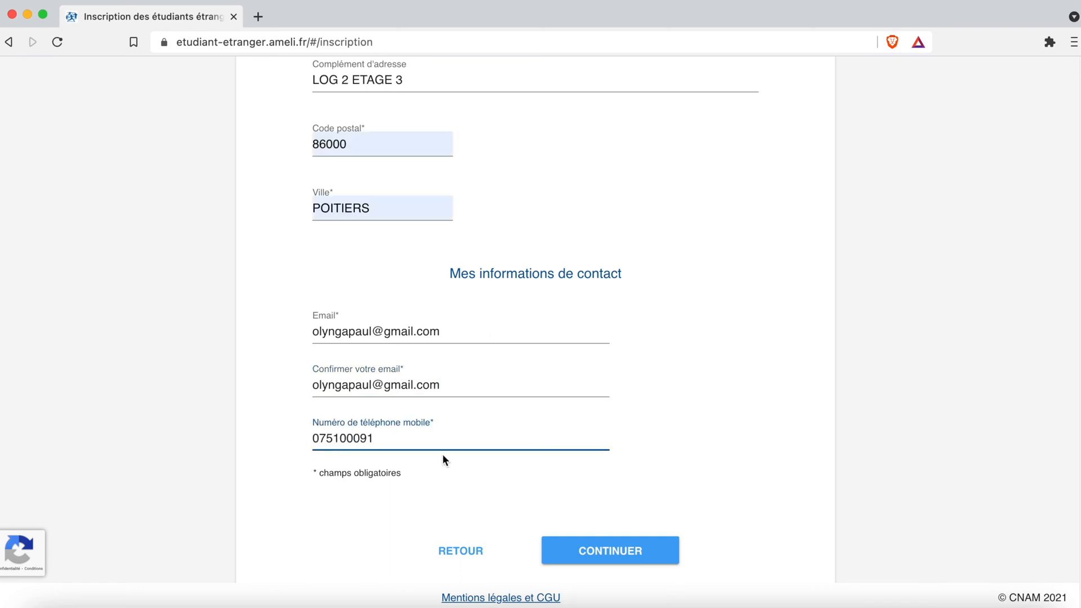
click(638, 555)
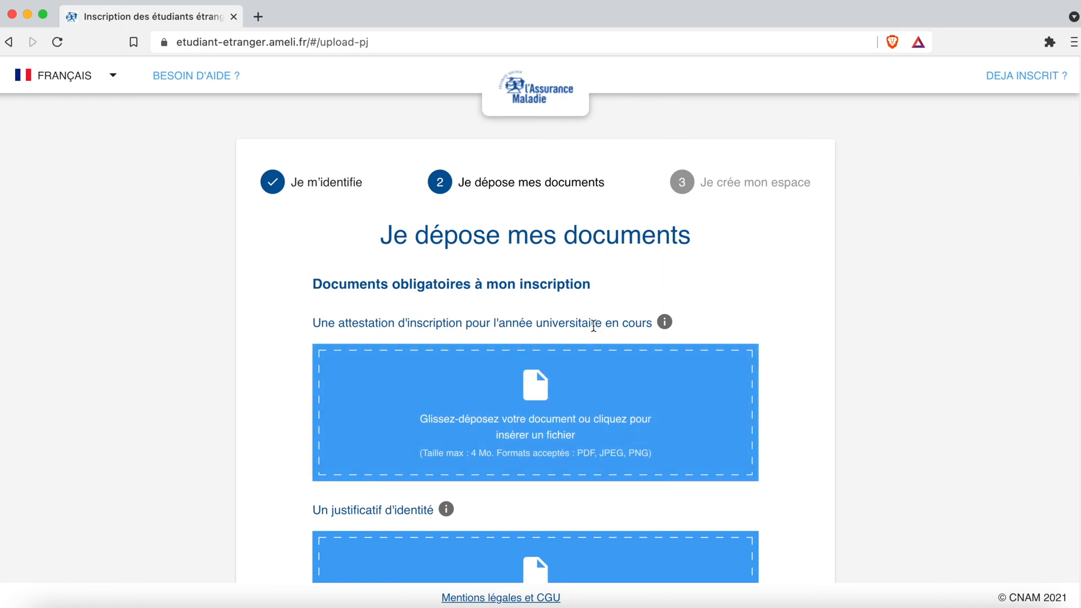
Step: Read the requirements for the enrolment certificate and identity proof, and look through the other requested documents down to the RIB
click(664, 323)
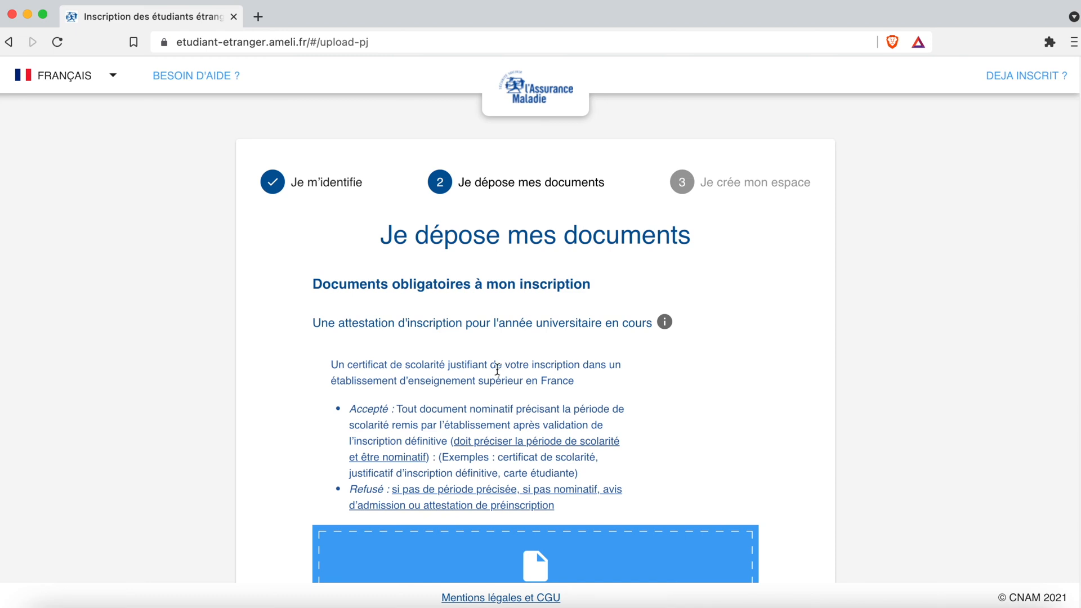
click(665, 322)
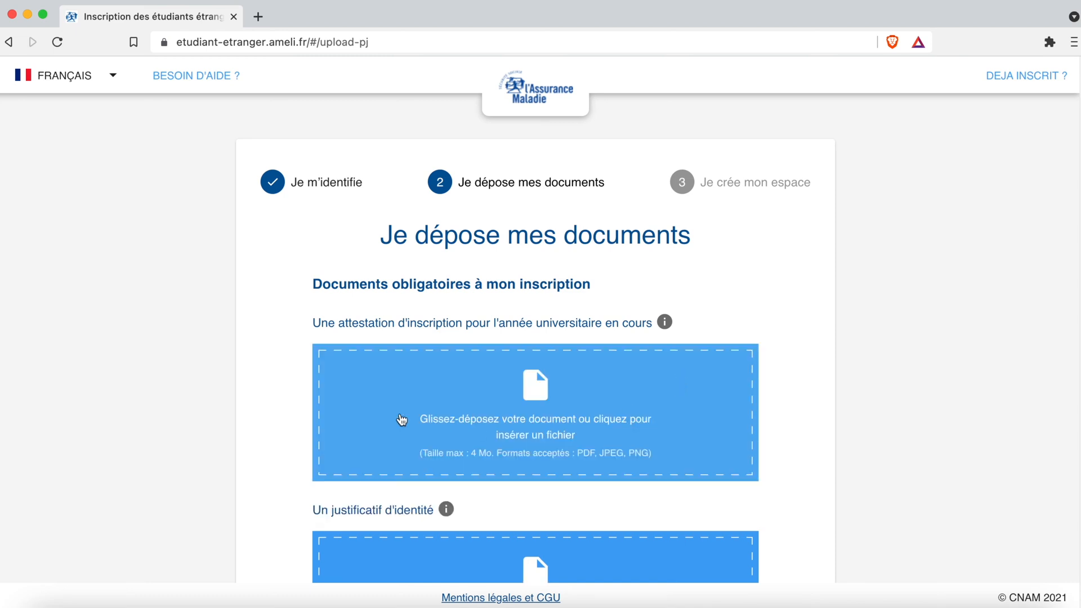
click(663, 322)
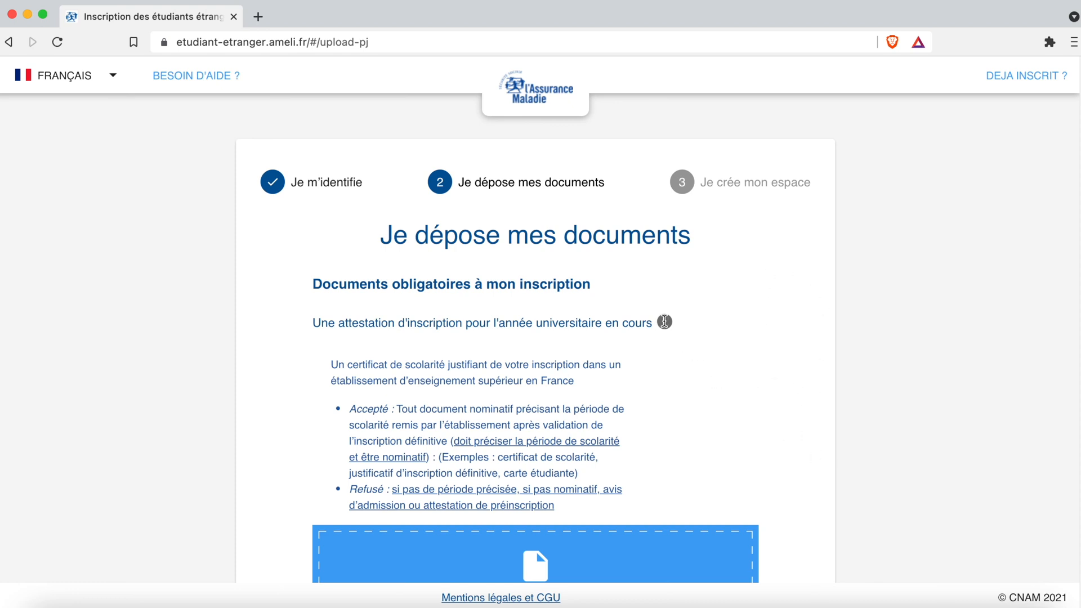
scroll(666, 440, down, 15)
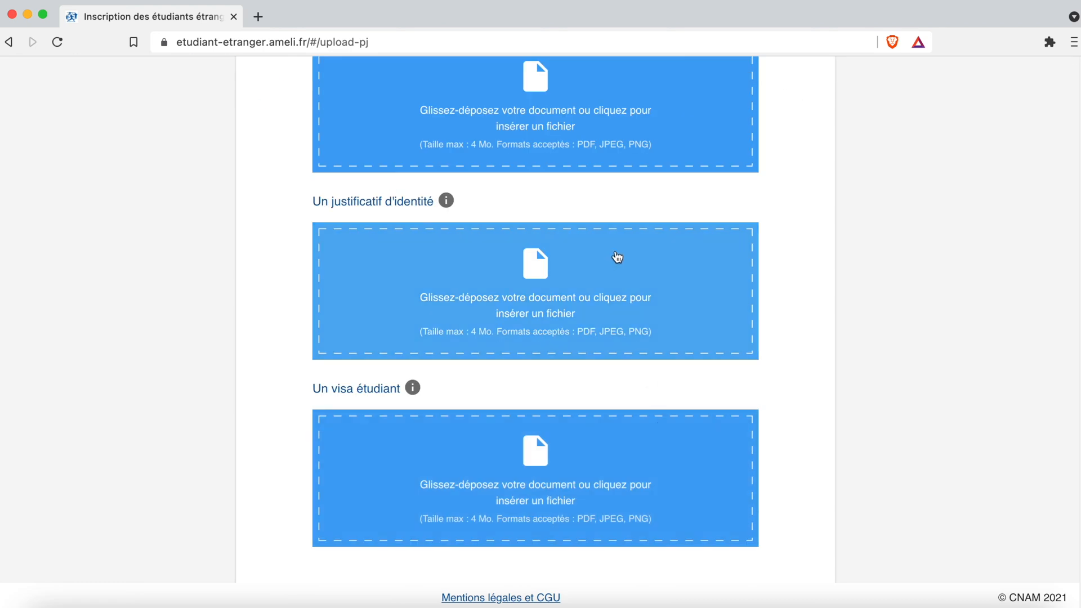
scroll(664, 285, down, 1)
scroll(657, 295, up, 4)
scroll(657, 294, down, 6)
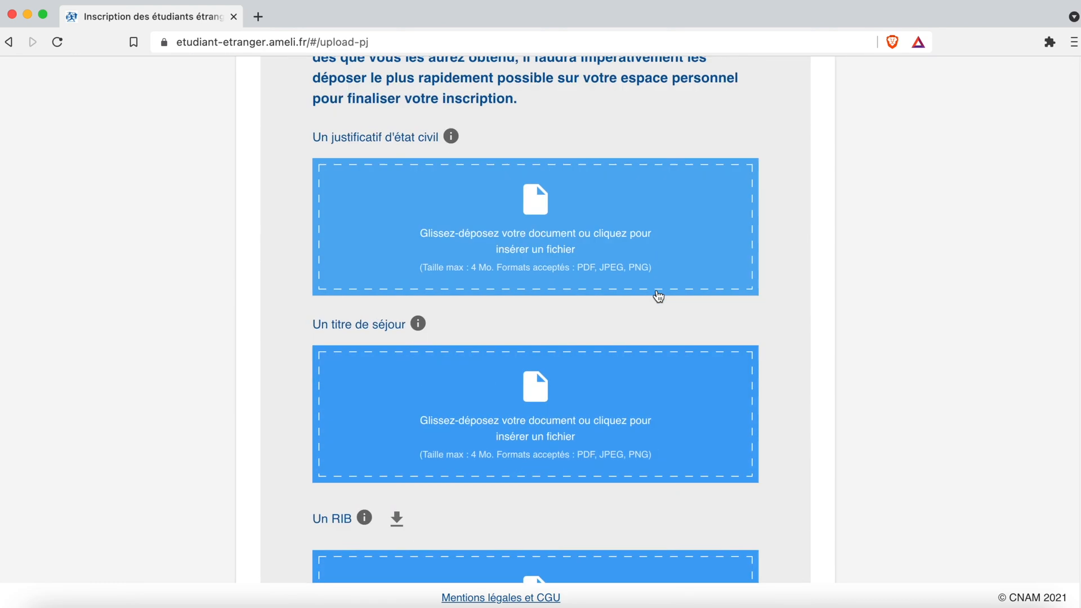
scroll(650, 299, up, 10)
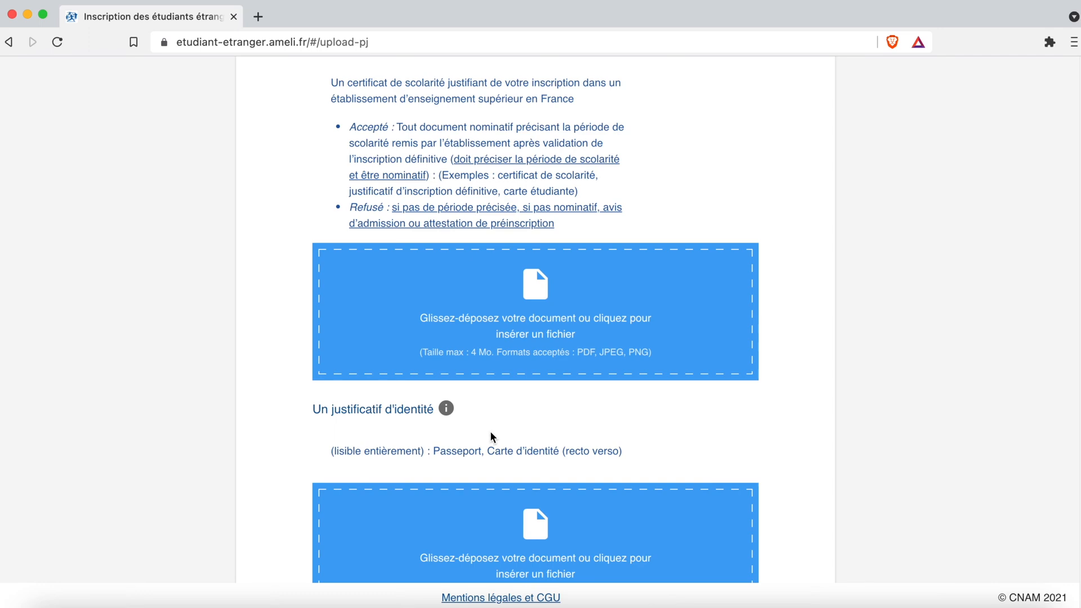
scroll(903, 343, up, 2)
scroll(895, 338, down, 7)
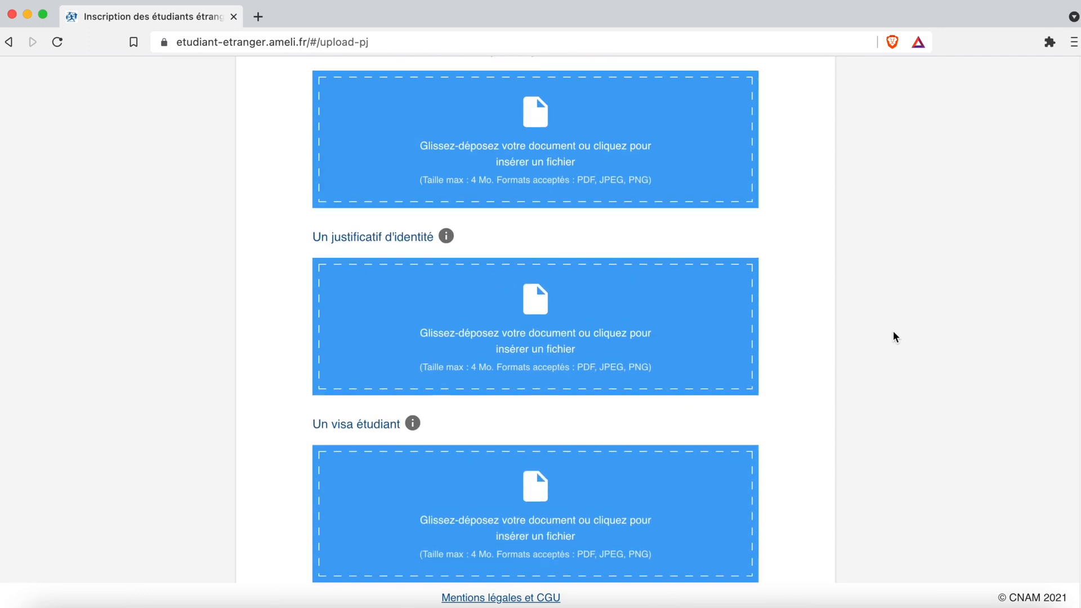
scroll(895, 336, down, 3)
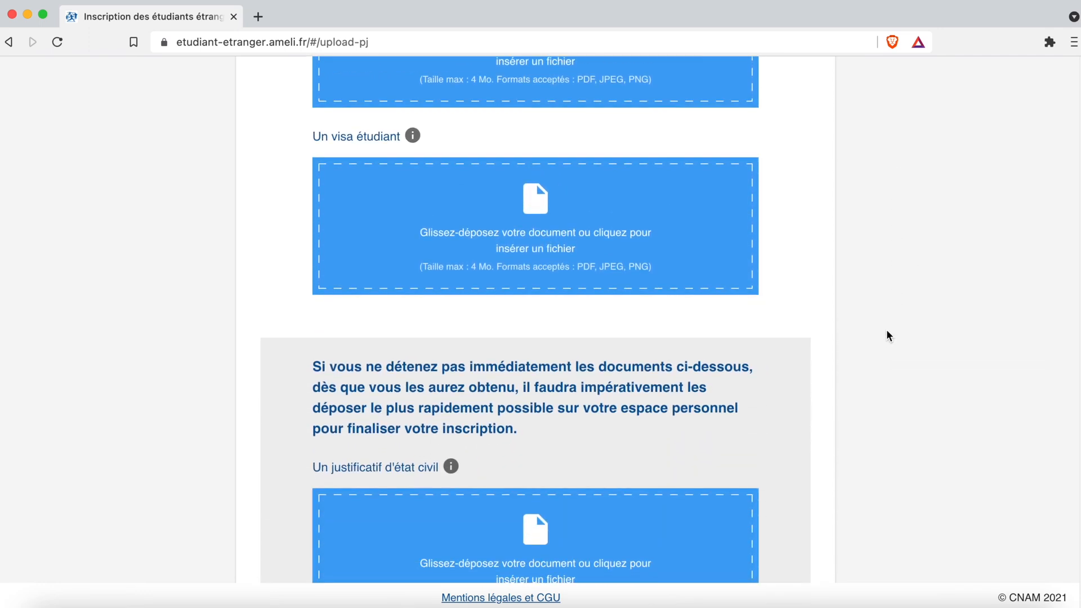
scroll(699, 395, down, 5)
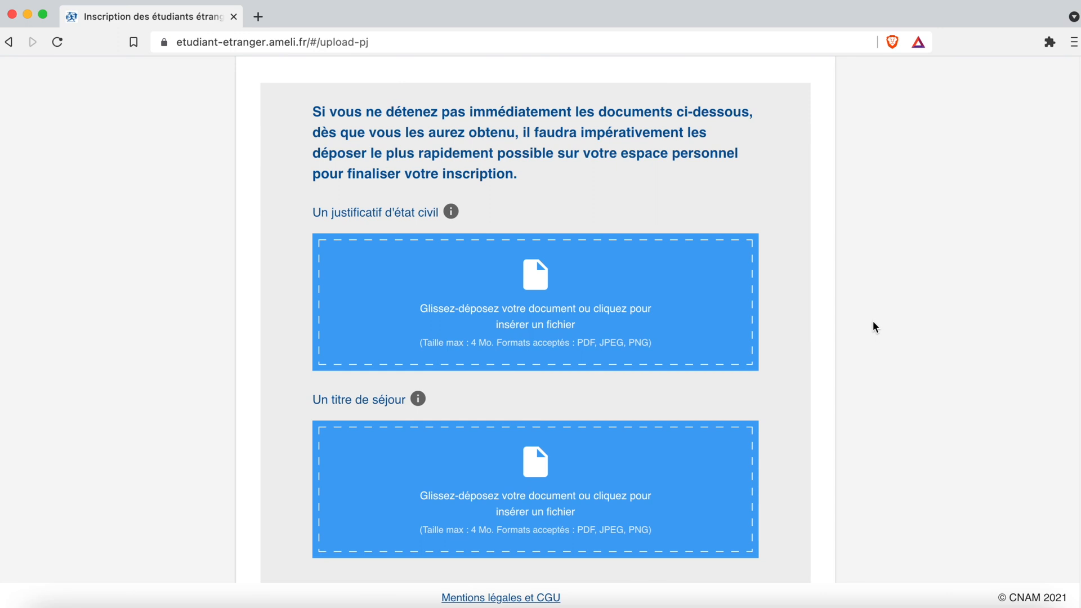
scroll(865, 320, down, 4)
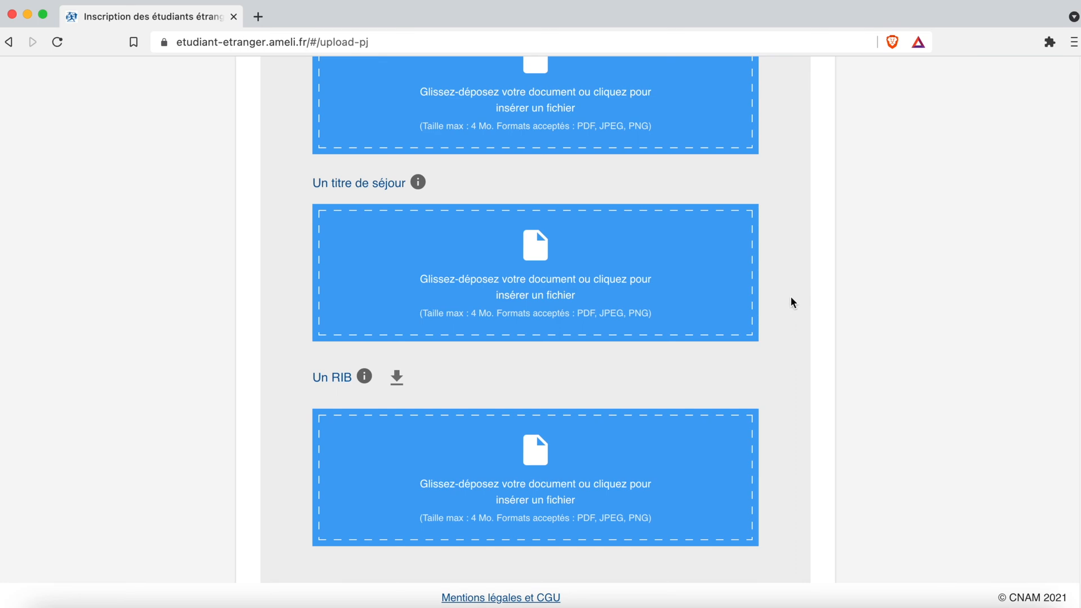
scroll(786, 332, down, 2)
Step: Upload DOCUMENT.pdf from the Bureau folder as the attestation d'inscription for the current university year
scroll(779, 361, up, 3)
scroll(780, 358, up, 10)
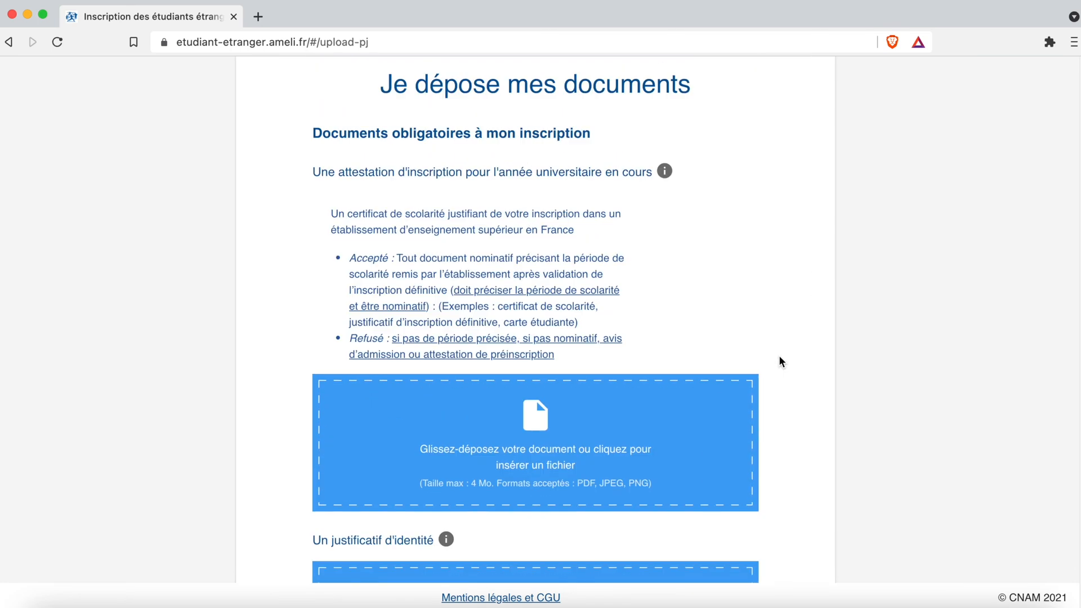
scroll(676, 436, down, 2)
click(550, 441)
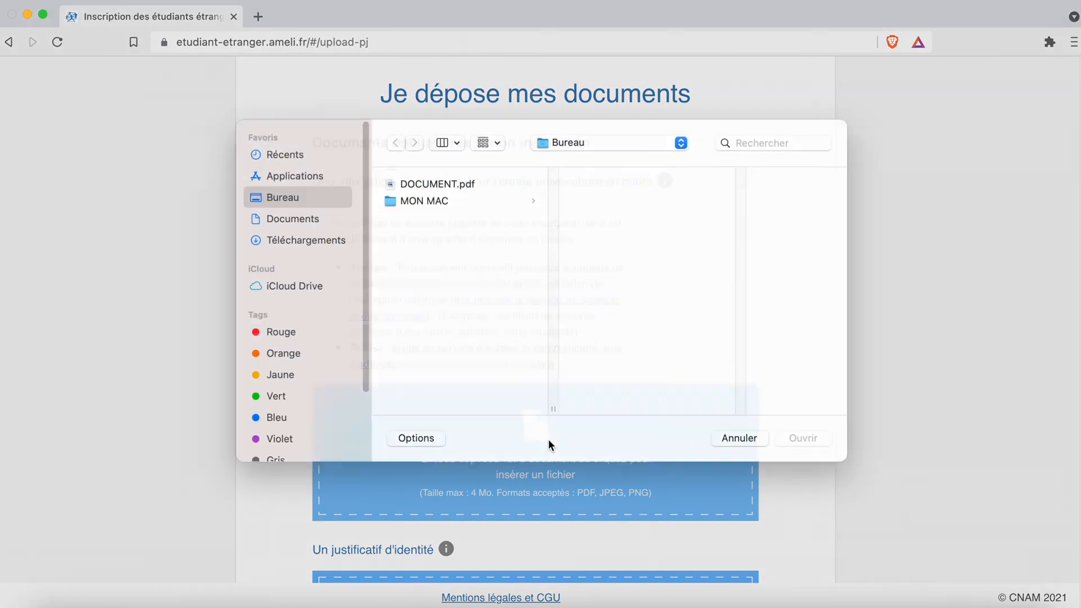
click(432, 196)
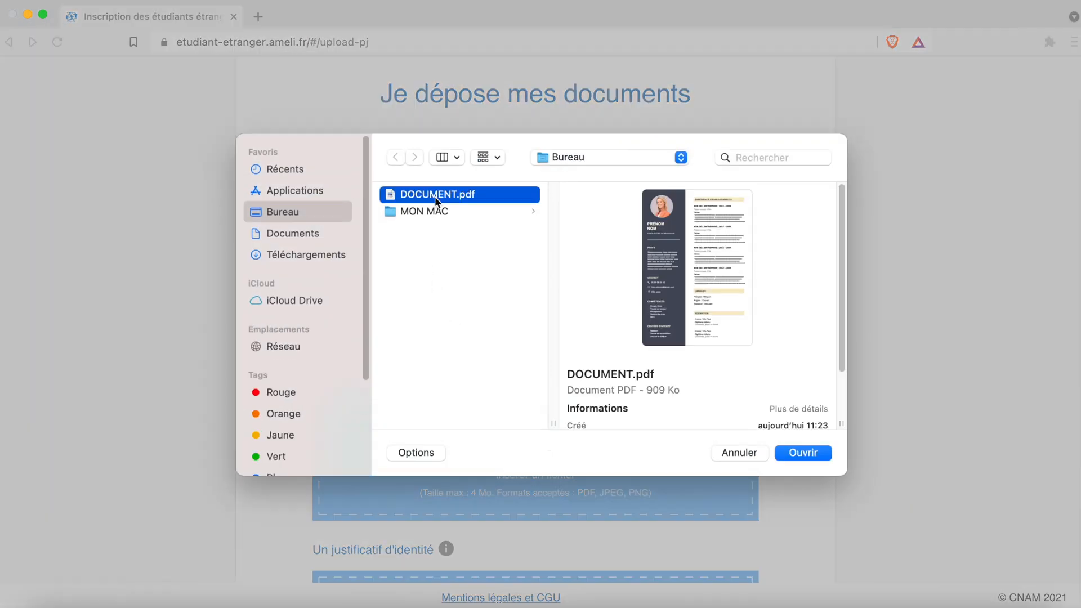
click(816, 453)
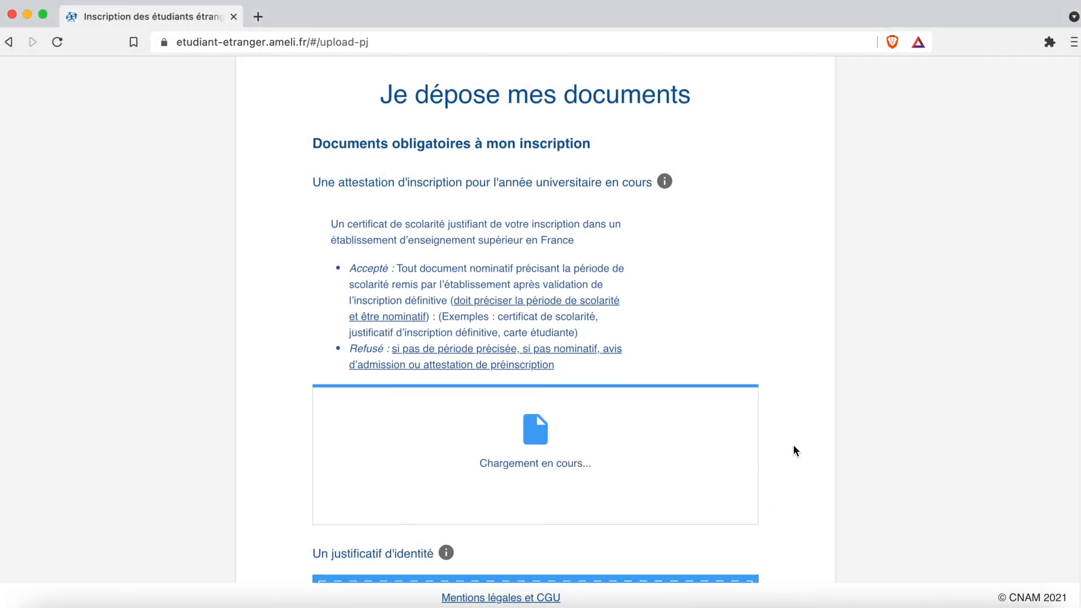
Step: Upload DOCUMENT.pdf from the Bureau folder as the justificatif d'identité
scroll(793, 444, down, 1)
scroll(793, 451, down, 4)
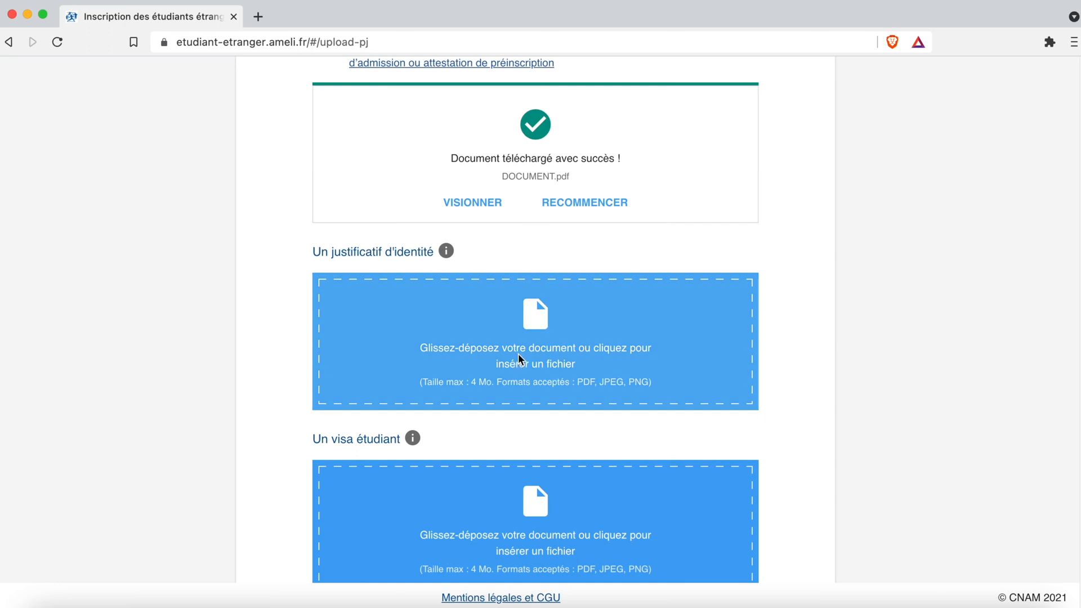
click(516, 363)
click(442, 198)
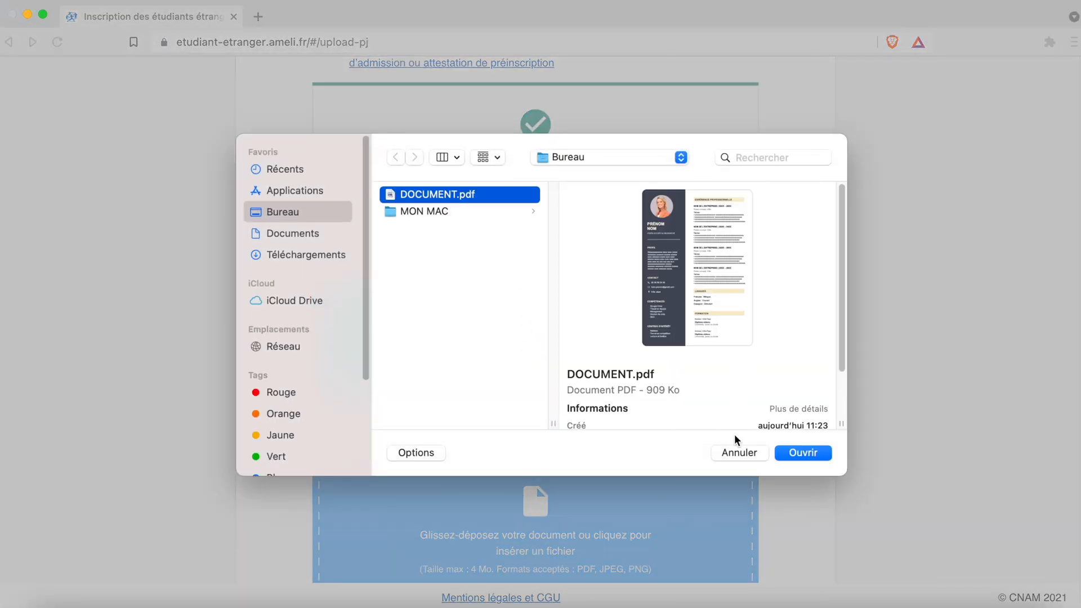
click(800, 455)
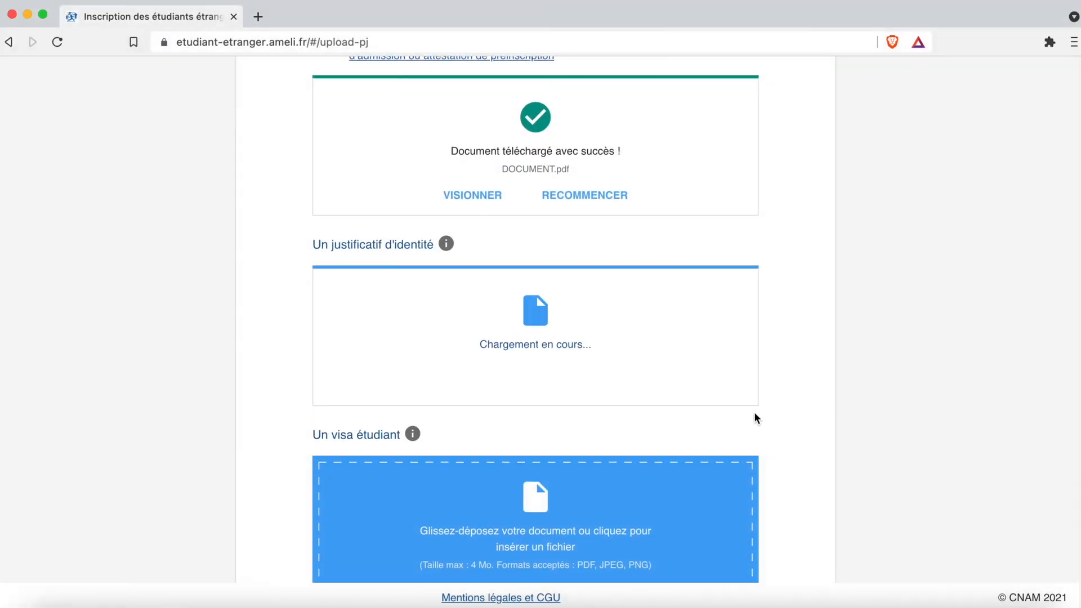
Step: Upload DOCUMENT.pdf from the Bureau folder as the visa étudiant
scroll(752, 415, down, 3)
click(535, 383)
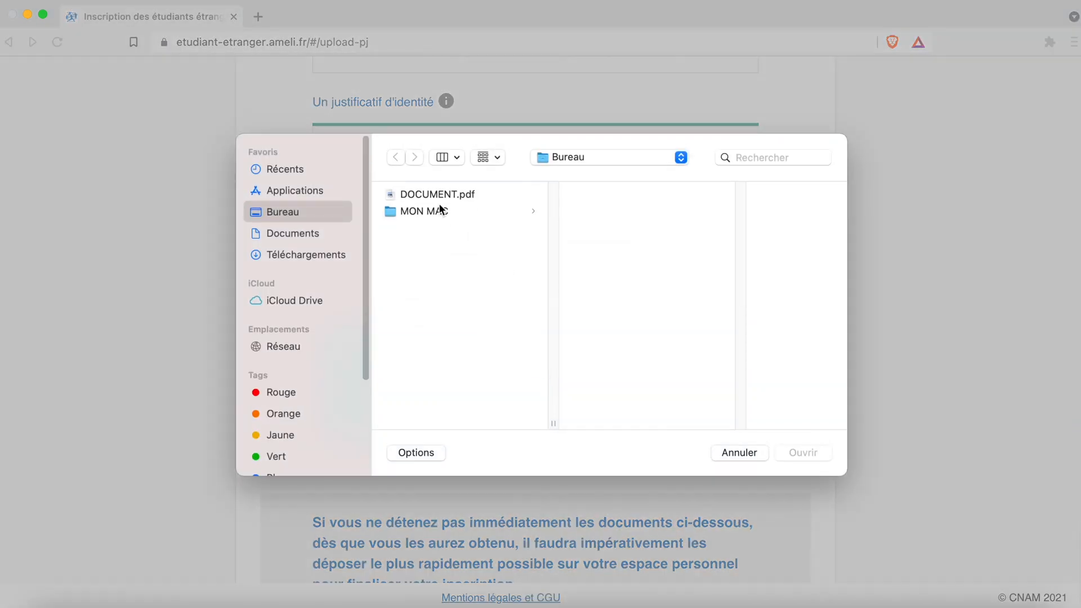
click(437, 195)
click(822, 454)
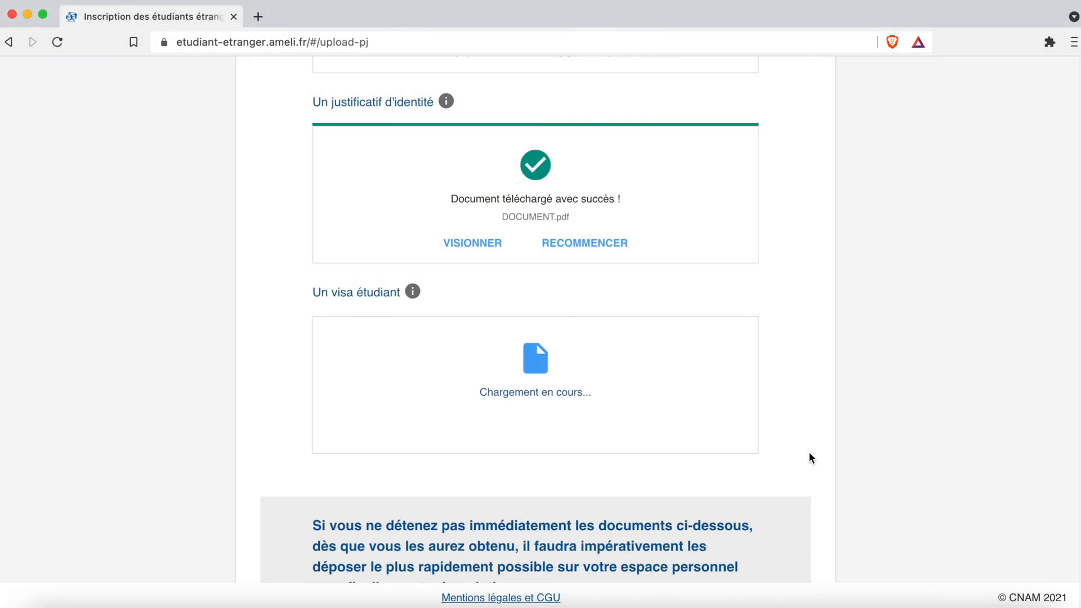
Step: Upload DOCUMENT.pdf from the Bureau folder as the justificatif d'état civil
scroll(802, 448, down, 5)
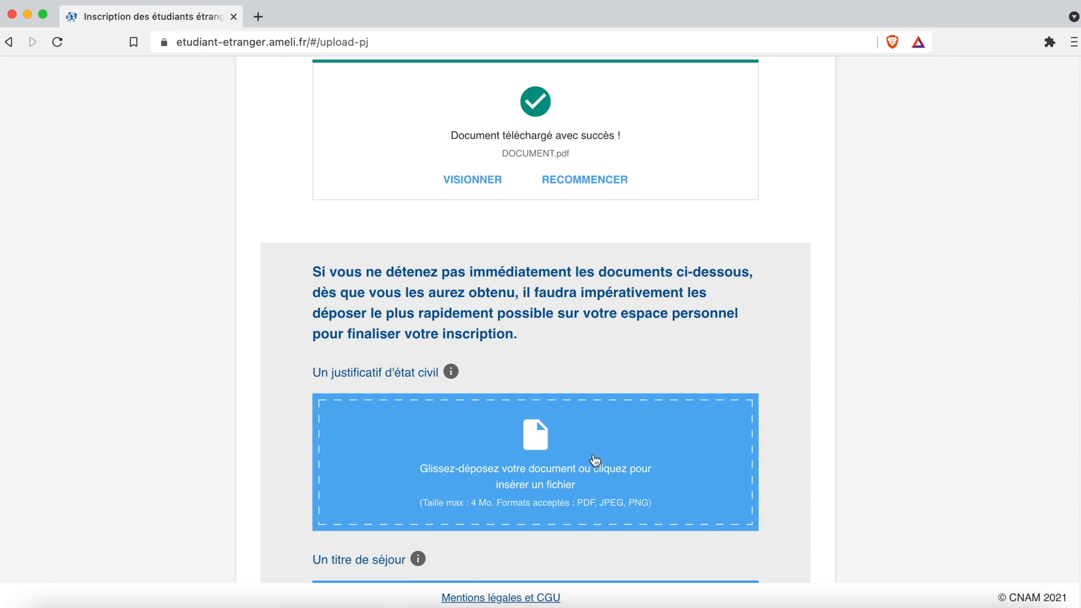
click(595, 461)
click(437, 195)
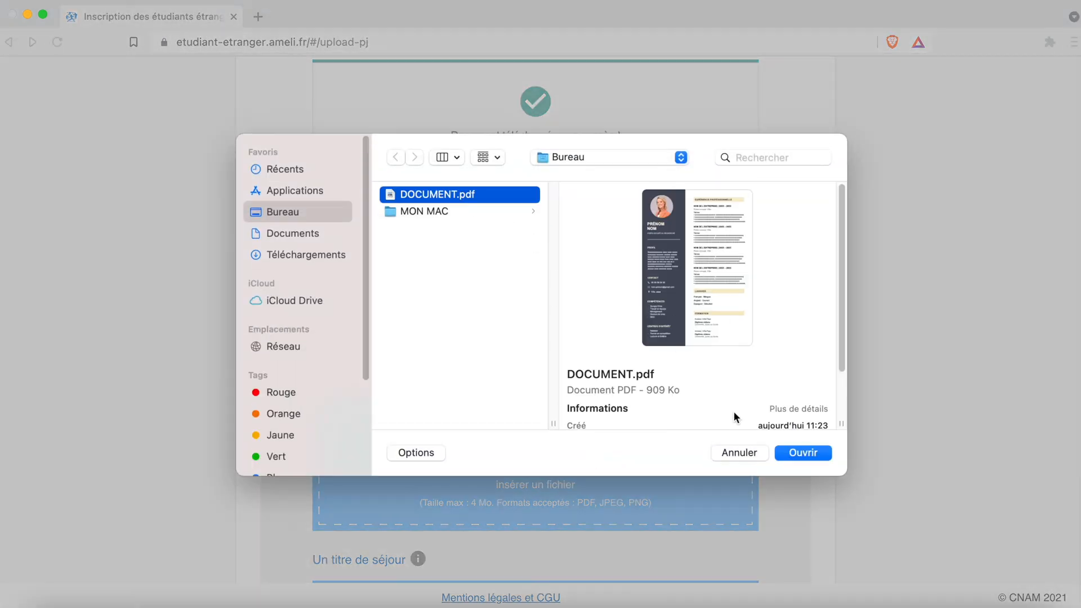
click(800, 451)
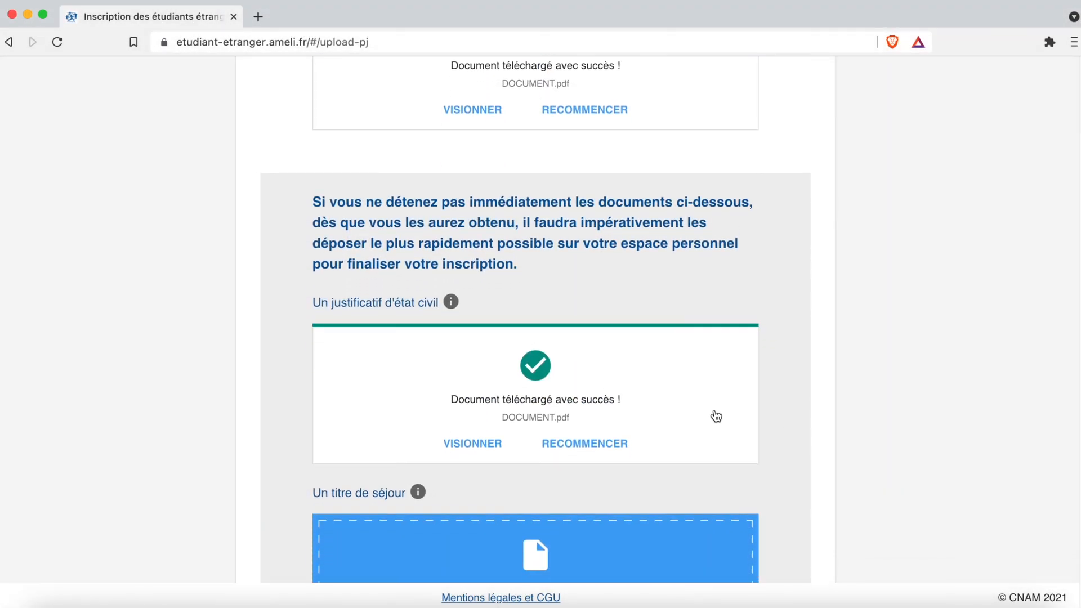
Step: Upload DOCUMENT.pdf from the Bureau folder as the titre de séjour
scroll(716, 416, down, 5)
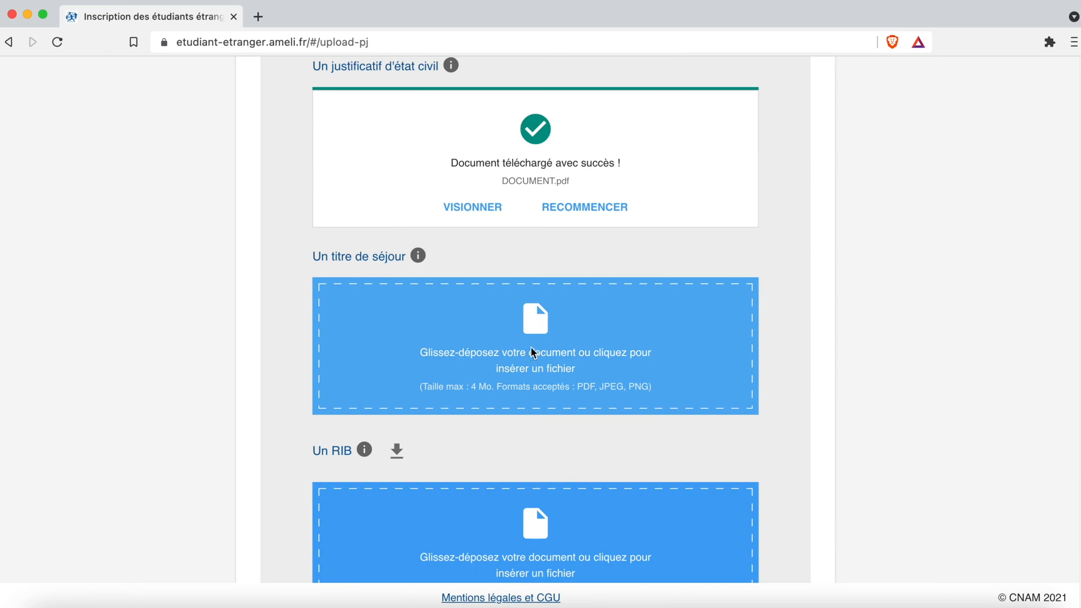
click(533, 353)
click(428, 194)
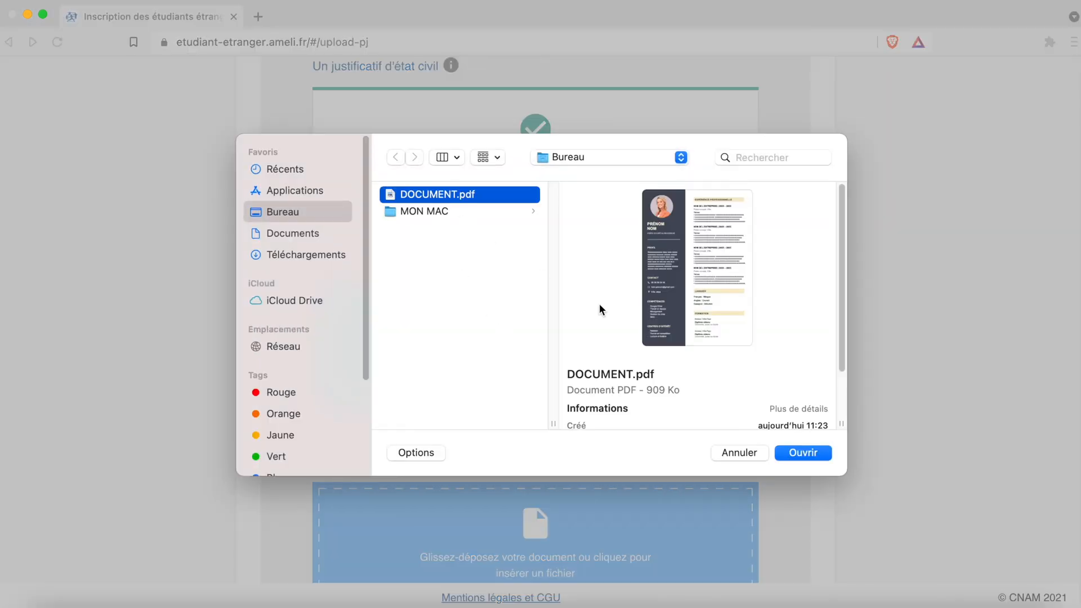
click(804, 453)
Step: Upload DOCUMENT.pdf from the Bureau folder as the RIB and continue to the personal space creation stage
scroll(743, 431, down, 5)
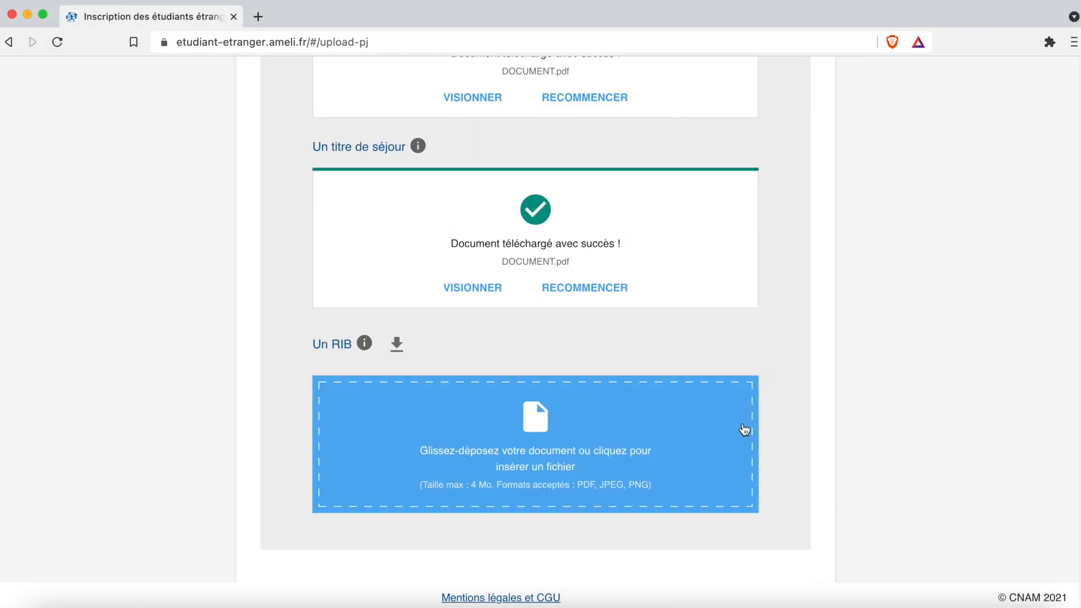
click(554, 460)
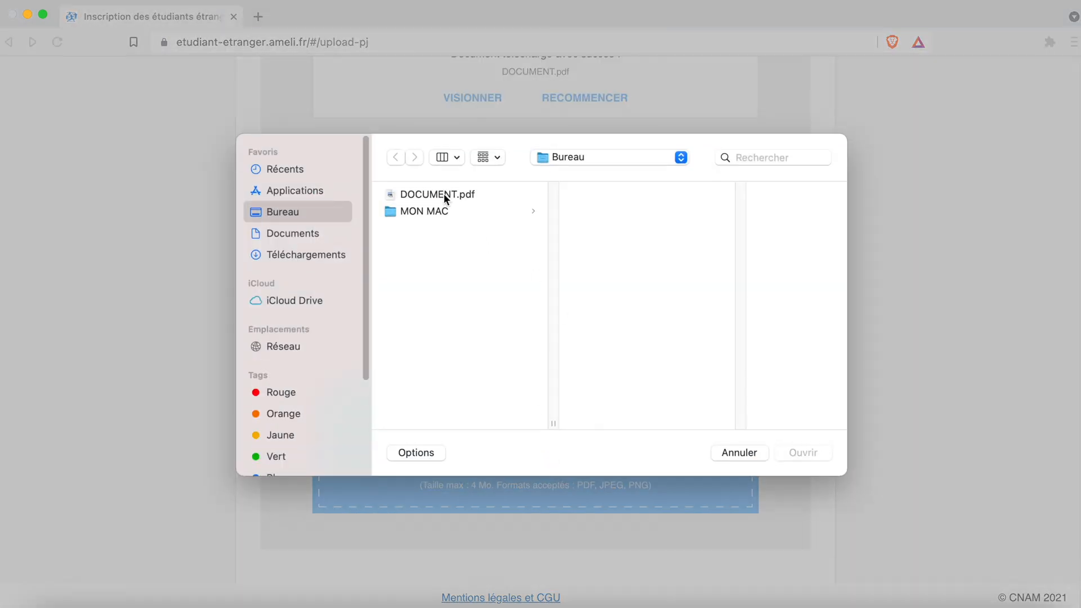
click(443, 194)
click(805, 453)
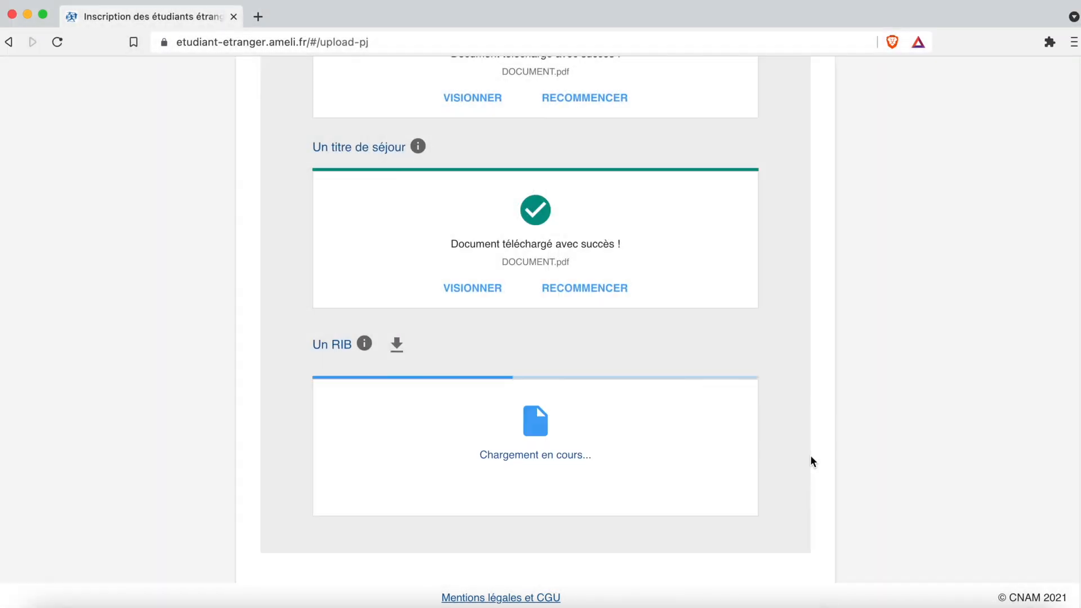
scroll(700, 410, down, 3)
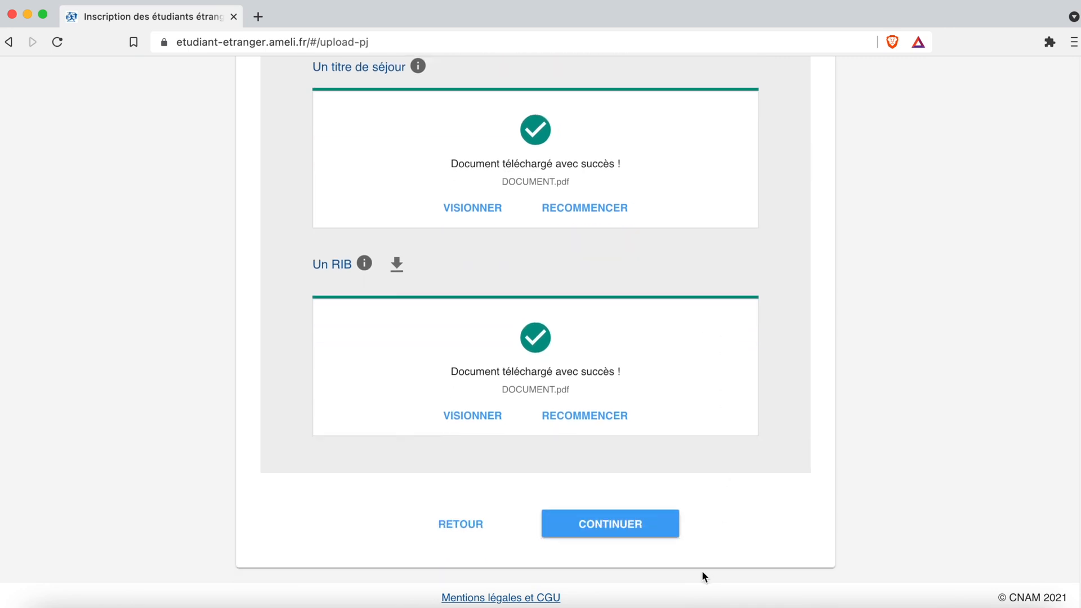
click(622, 530)
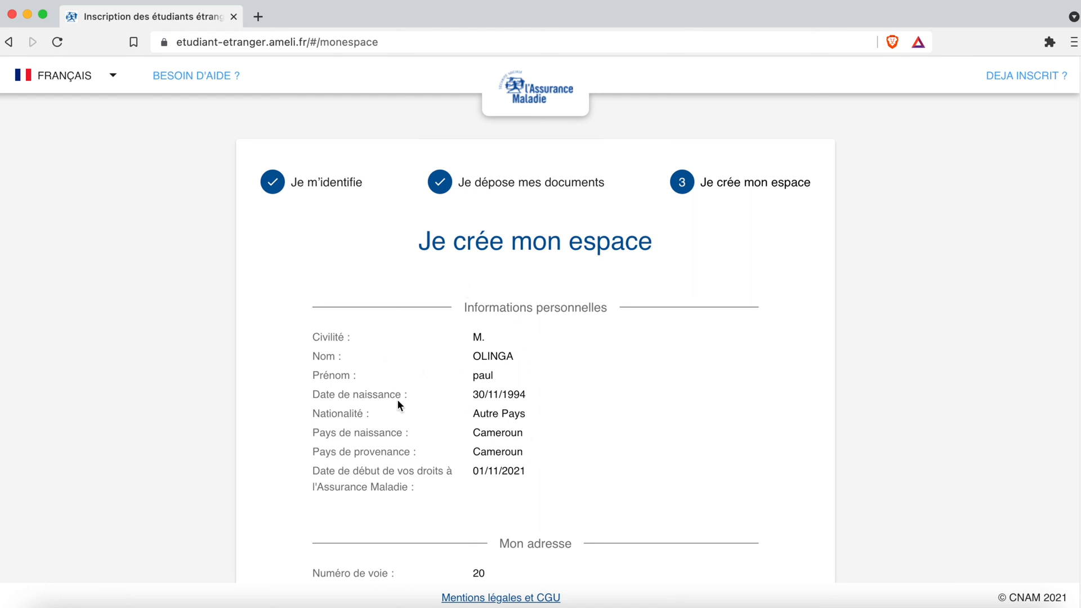
Step: Review the personal information, address, contact details and supporting documents in the summary, and continue to request the personal space
scroll(528, 495, down, 2)
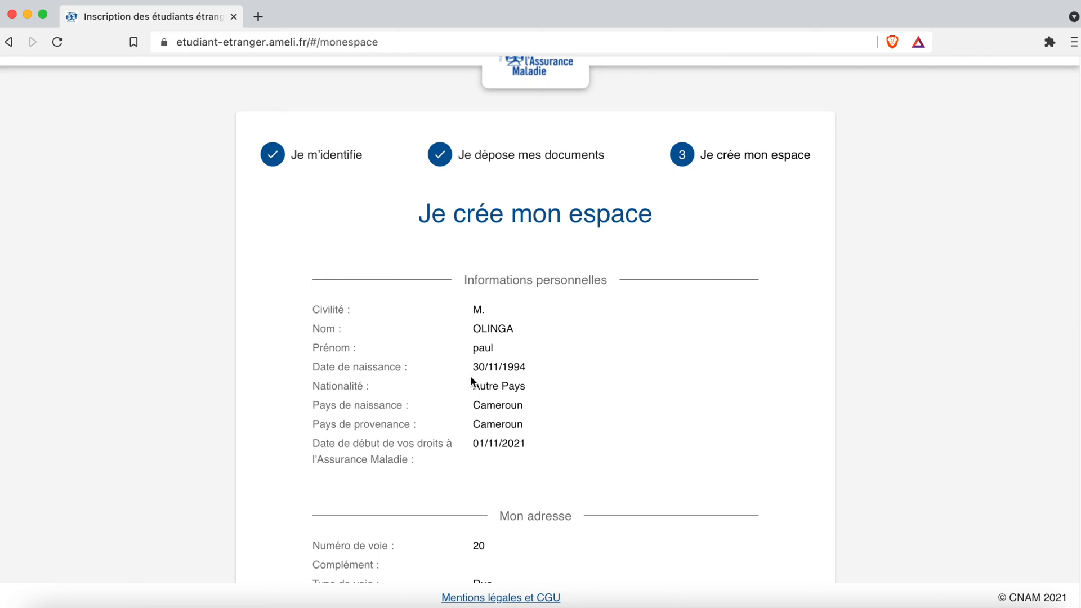
scroll(570, 502, down, 10)
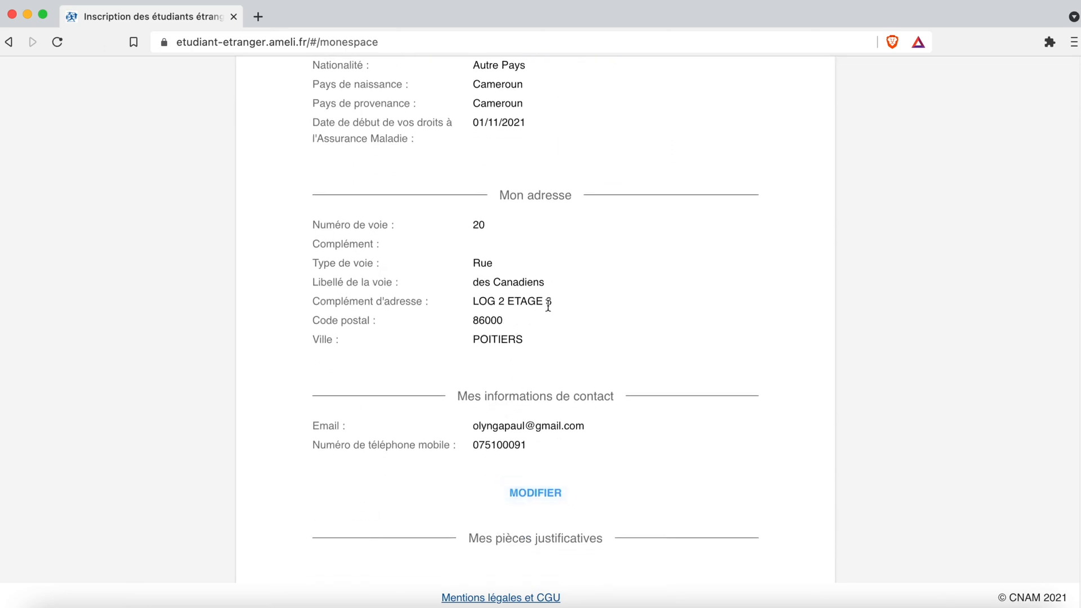
scroll(562, 464, down, 12)
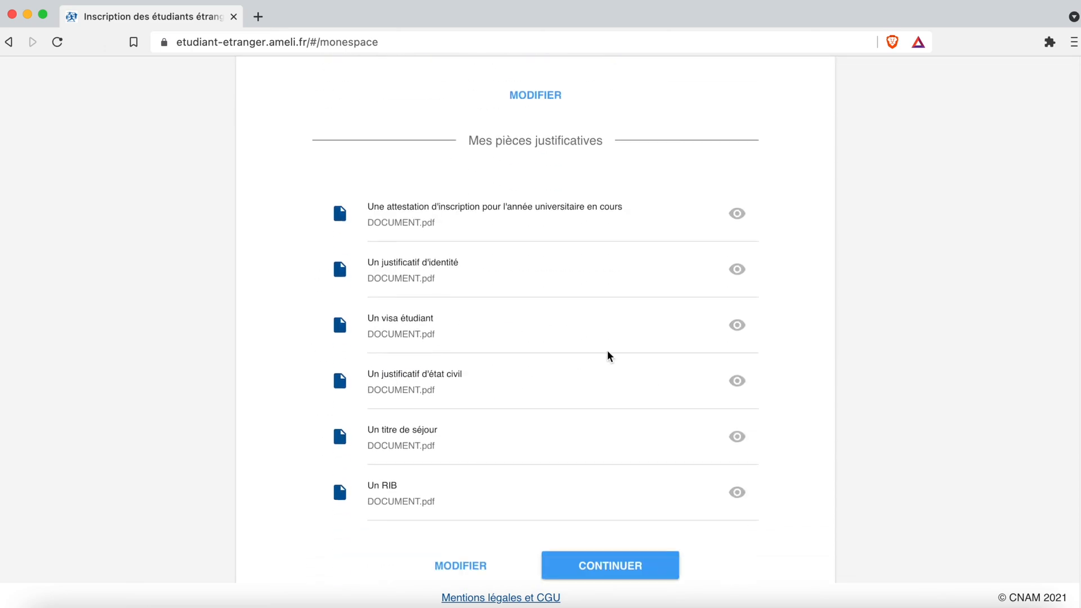
scroll(674, 515, down, 1)
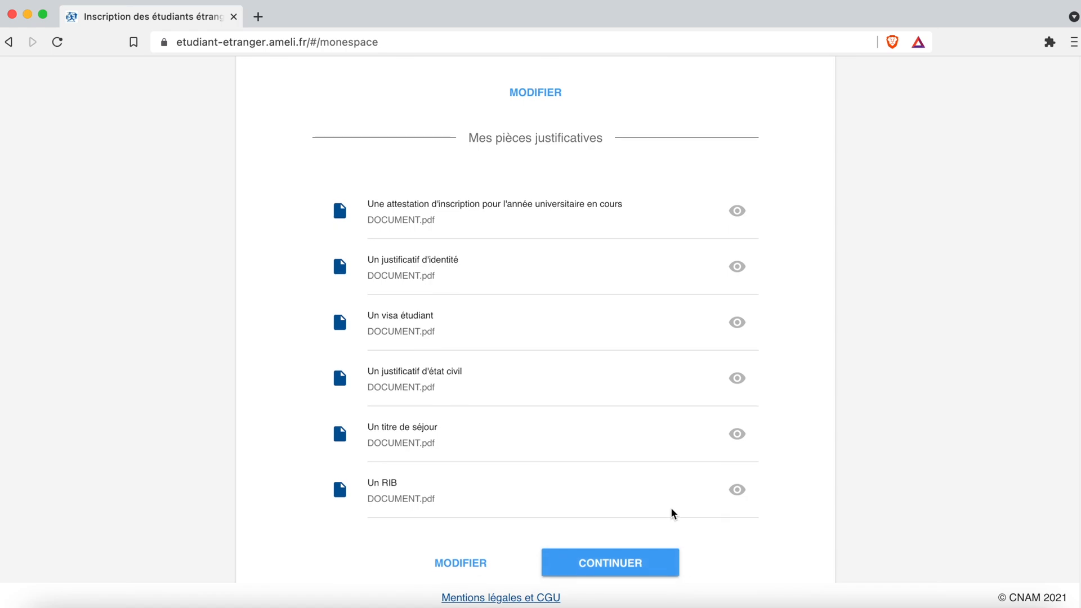
click(673, 512)
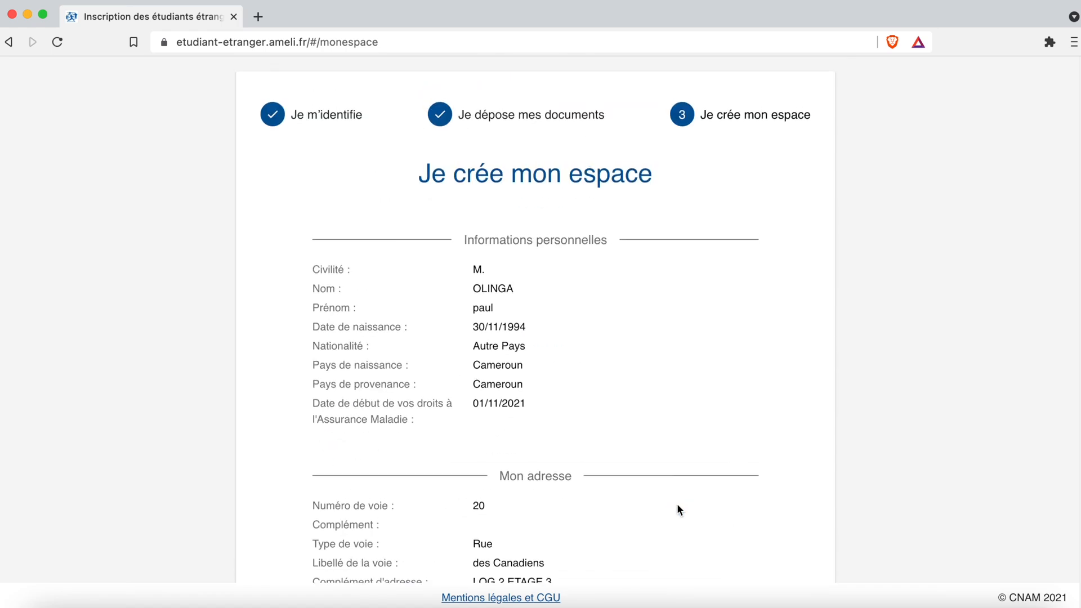
scroll(674, 503, up, 2)
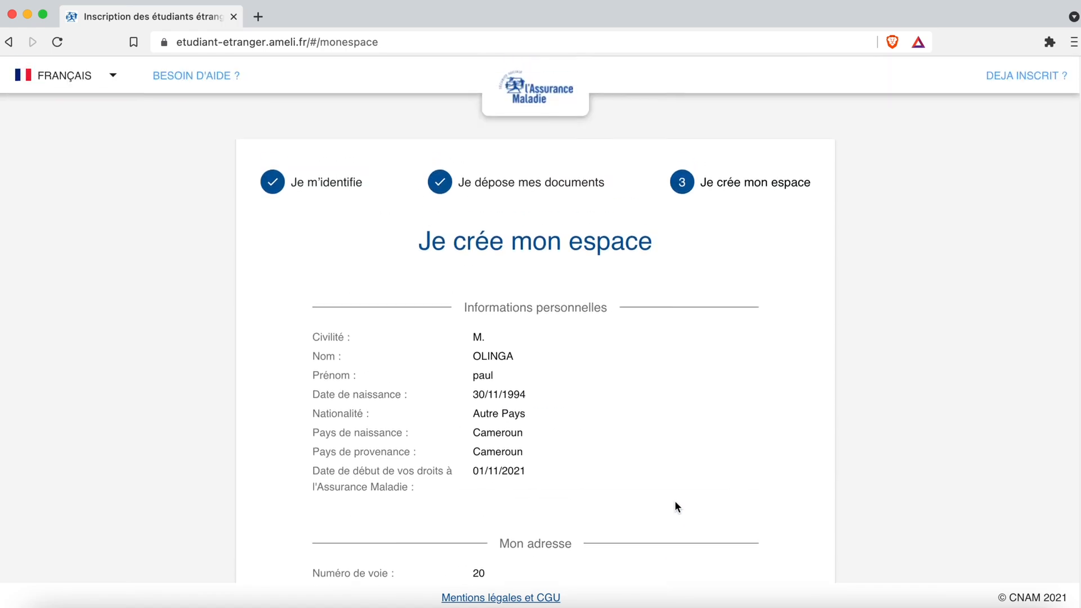
scroll(670, 497, down, 15)
click(636, 527)
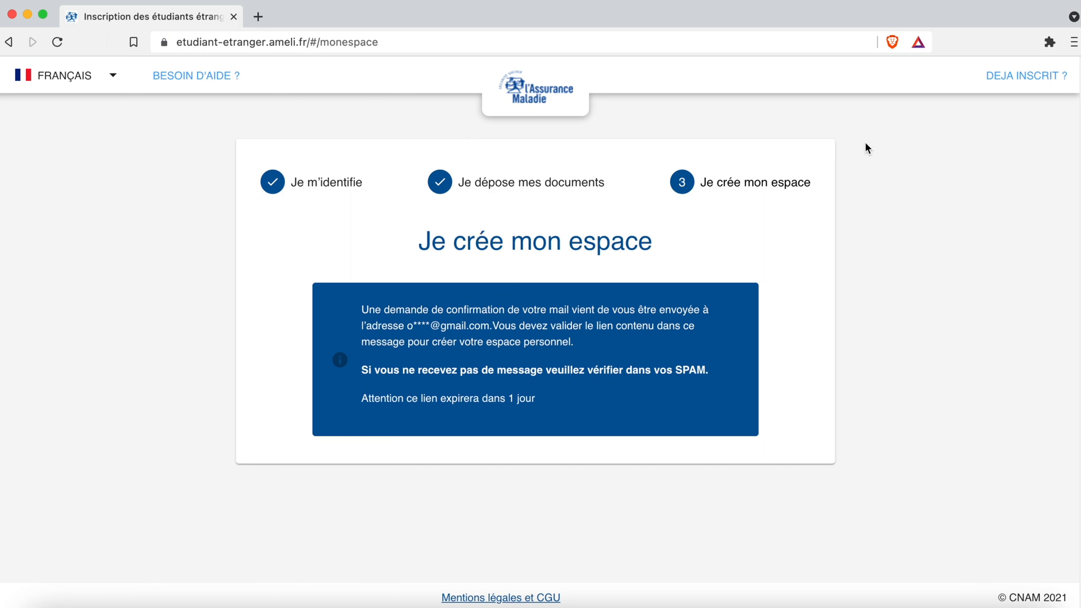
Step: Open the access page for students who are already registered
click(1033, 79)
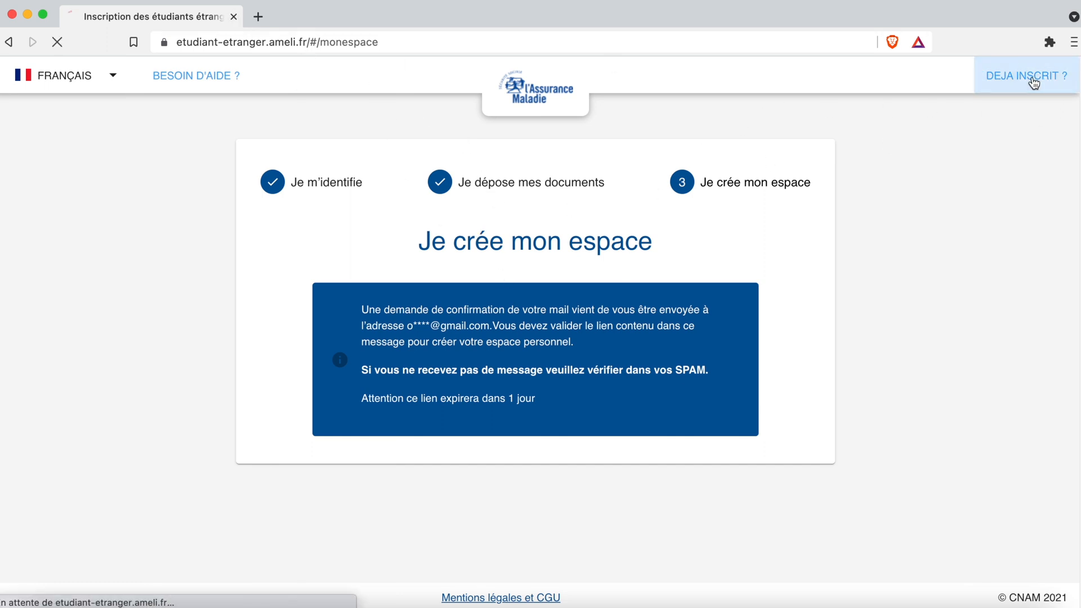